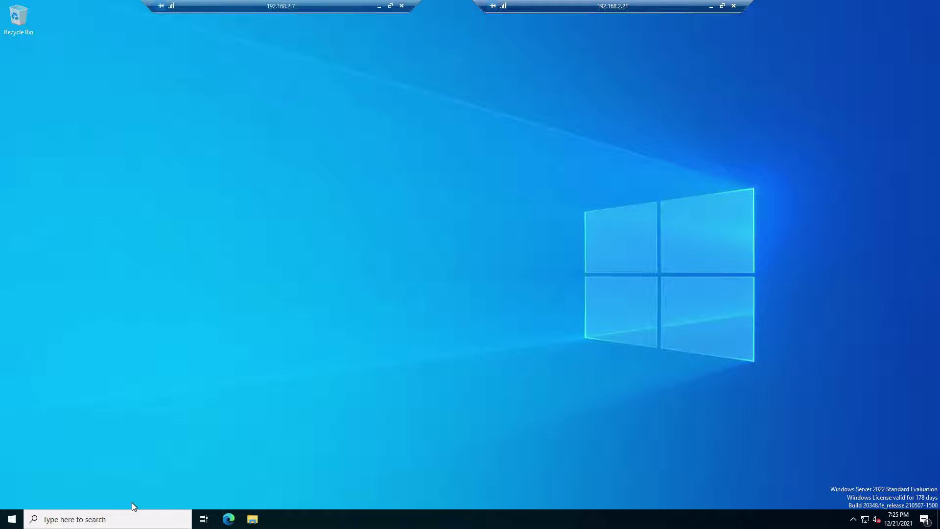
Search the Start menu for 'act' to list the Active Directory tools
{"action": "left_click", "coordinate": [129, 518]}
{"action": "type", "text": "act"}
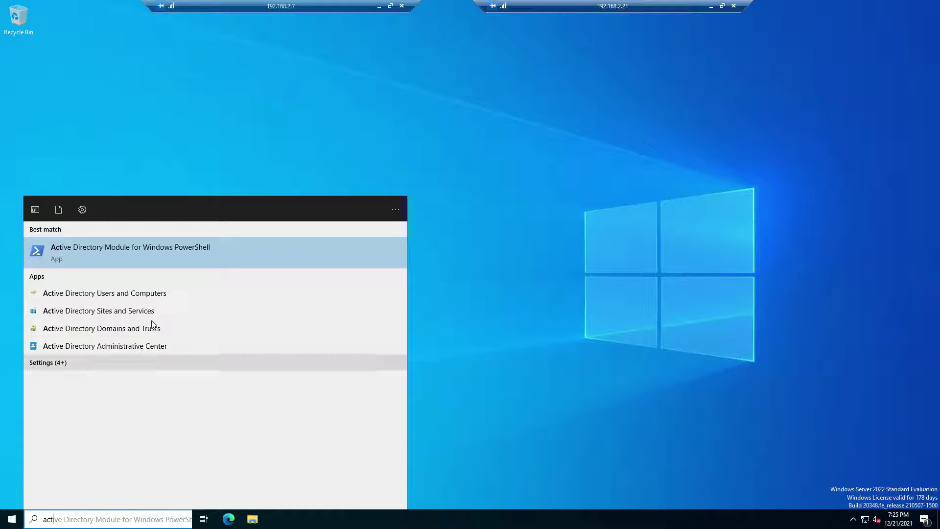
Open Active Directory Users and Computers and create an Accounting OU under simcoeit.com
{"action": "left_click", "coordinate": [146, 293]}
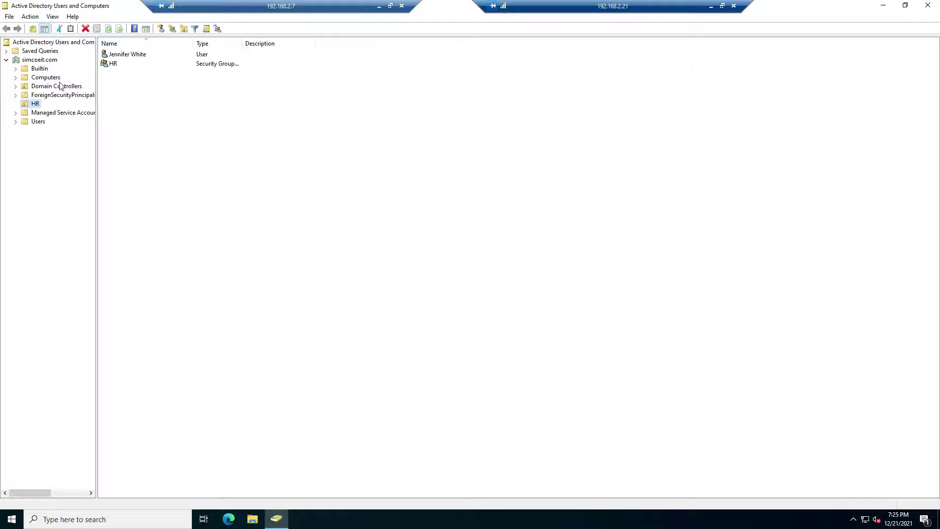
{"action": "right_click", "coordinate": [43, 63]}
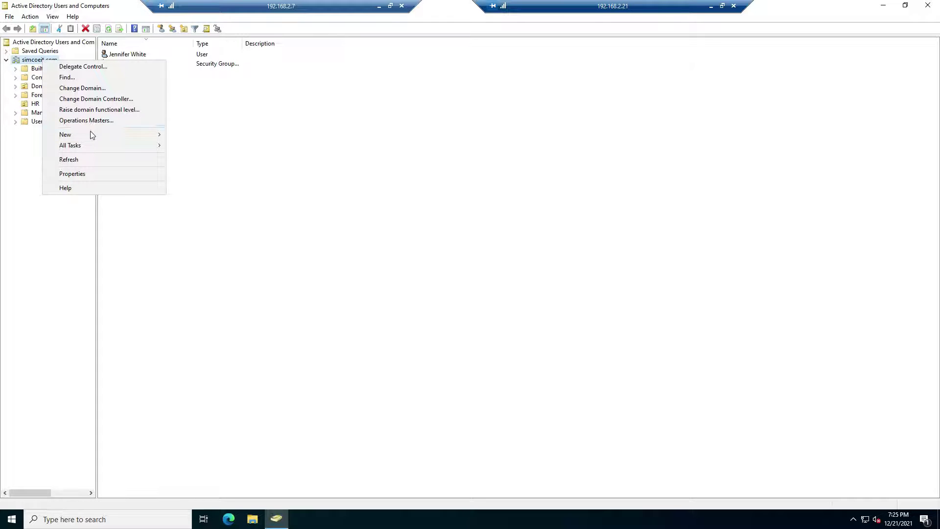
{"action": "mouse_move", "coordinate": [92, 136]}
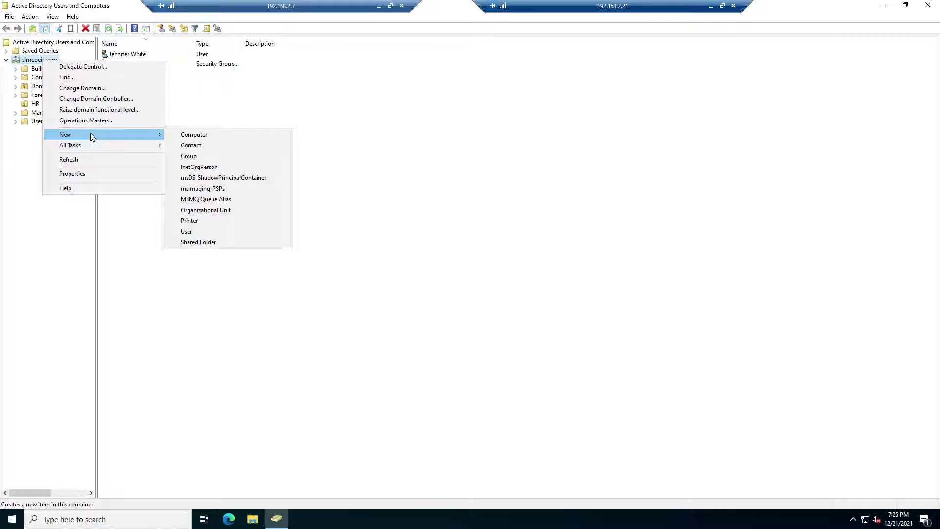
{"action": "left_click", "coordinate": [220, 210]}
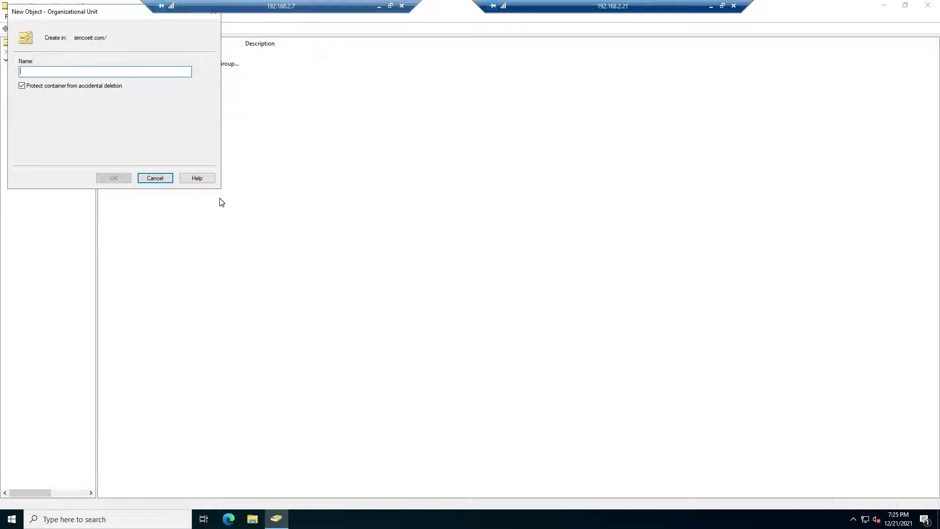
{"action": "type", "text": "Accounting"}
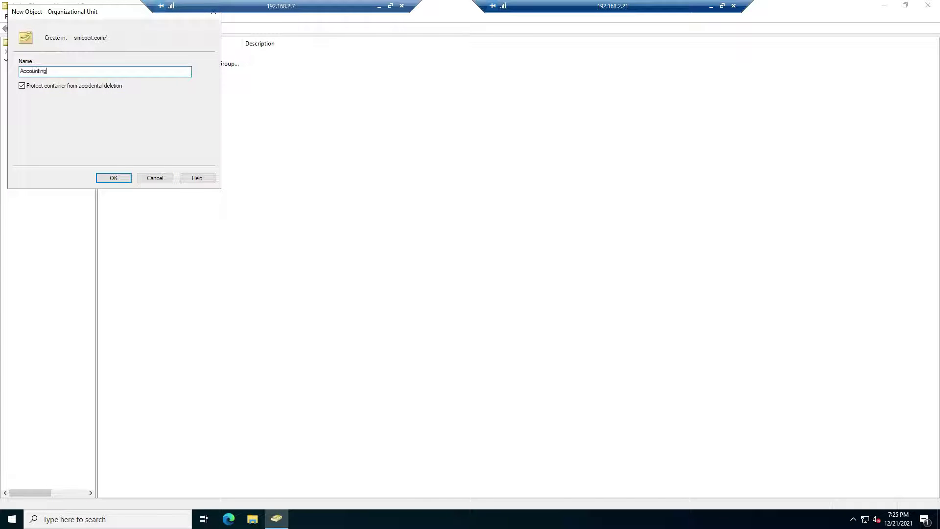
{"action": "left_click", "coordinate": [113, 178]}
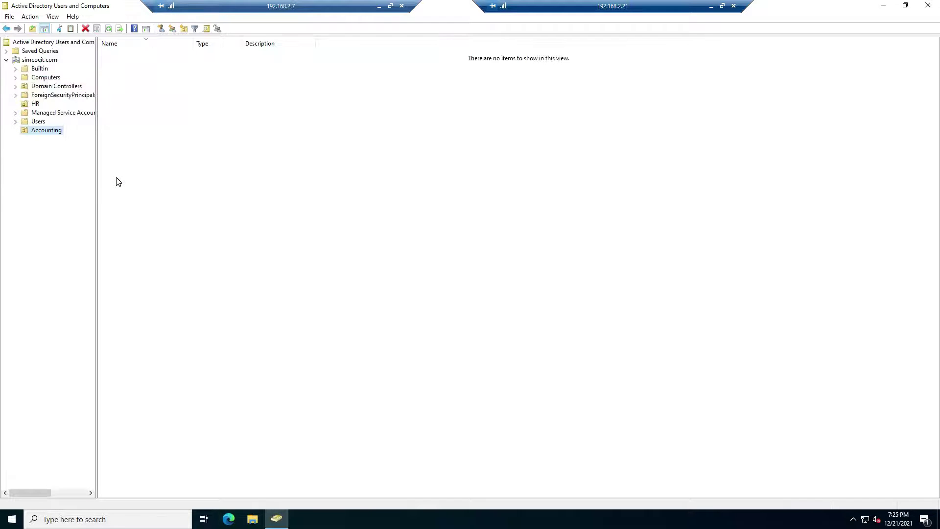
Start a new user in the Accounting OU, entering the user's name and logon name
{"action": "right_click", "coordinate": [129, 180]}
{"action": "mouse_move", "coordinate": [175, 219]}
{"action": "left_click", "coordinate": [244, 318]}
{"action": "key", "text": "Tab"}
{"action": "key", "text": "Tab"}
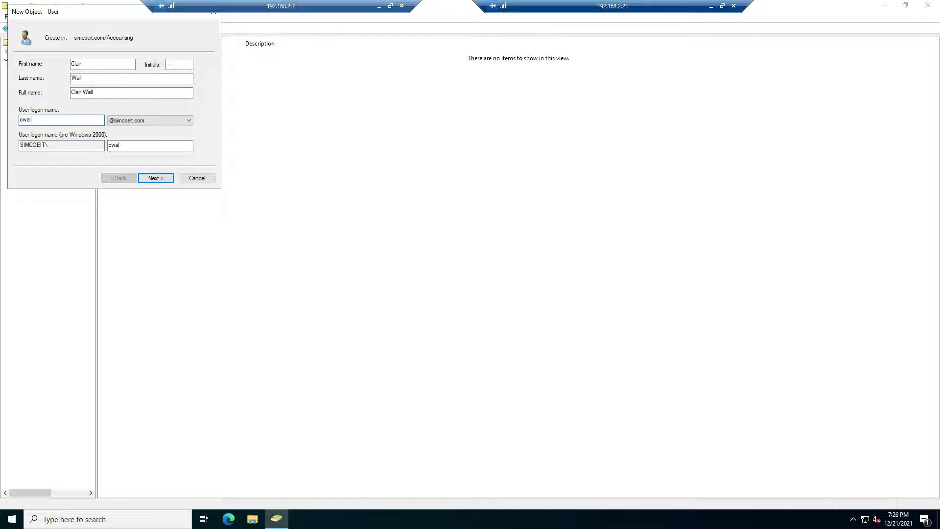
Give the user a password that never expires, with no change required at next logon, and finish
{"action": "left_click", "coordinate": [156, 178]}
{"action": "left_click", "coordinate": [72, 97]}
{"action": "left_click", "coordinate": [57, 119]}
{"action": "left_click", "coordinate": [139, 64]}
{"action": "type", "text": "P@ssw0rd"}
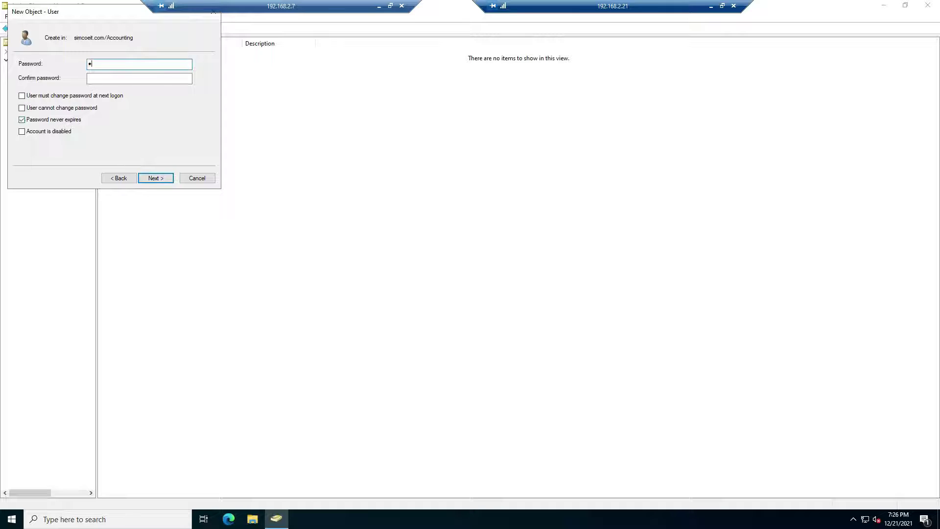
{"action": "key", "text": "Tab"}
{"action": "type", "text": "P@"}
{"action": "left_click", "coordinate": [153, 178]}
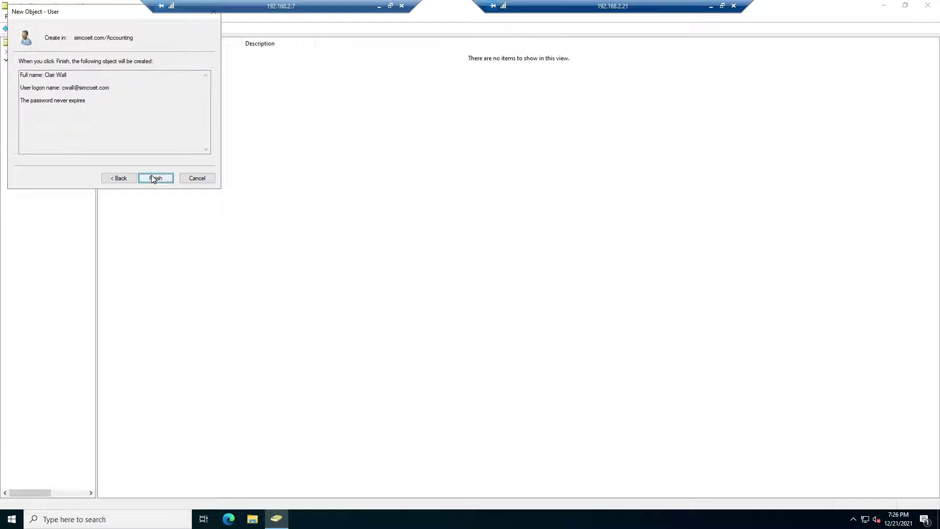
{"action": "left_click", "coordinate": [153, 178]}
Create an IT organizational unit under the domain
{"action": "right_click", "coordinate": [40, 59]}
{"action": "mouse_move", "coordinate": [78, 133]}
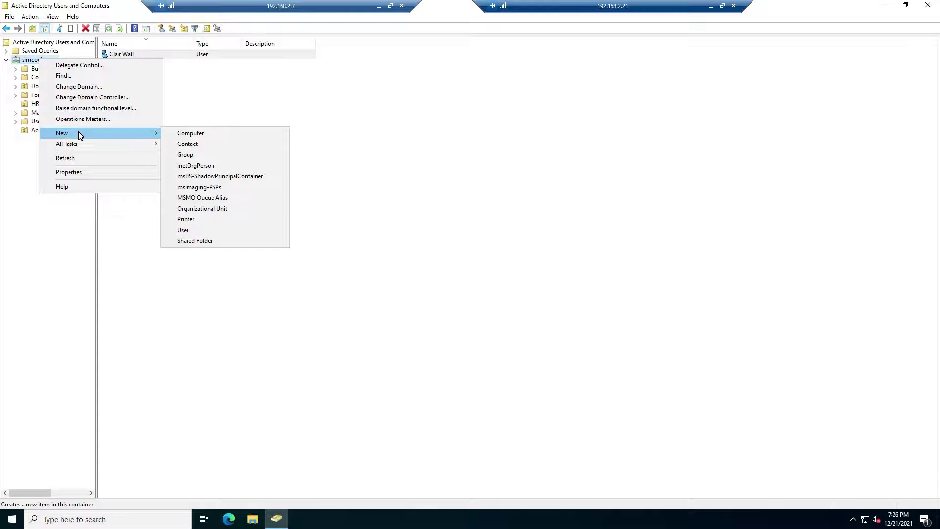
{"action": "left_click", "coordinate": [197, 209]}
{"action": "type", "text": "IT"}
{"action": "left_click", "coordinate": [117, 178]}
Start a new user in the IT OU, entering the first name, last name and logon name
{"action": "right_click", "coordinate": [206, 185]}
{"action": "mouse_move", "coordinate": [230, 225]}
{"action": "left_click", "coordinate": [314, 327]}
{"action": "key", "text": "Tab"}
{"action": "left_click", "coordinate": [49, 120]}
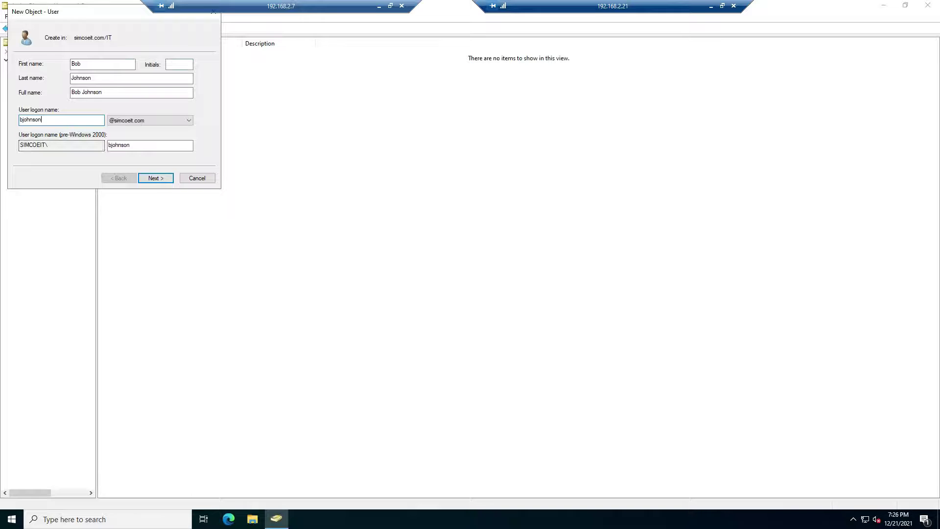
Set the IT user's password to never expire, with no change at next logon, and finish
{"action": "left_click", "coordinate": [156, 178]}
{"action": "left_click", "coordinate": [76, 96]}
{"action": "left_click", "coordinate": [55, 120]}
{"action": "type", "text": "********"}
{"action": "key", "text": "Tab"}
{"action": "type", "text": "***********"}
{"action": "left_click", "coordinate": [155, 178]}
{"action": "left_click", "coordinate": [155, 179]}
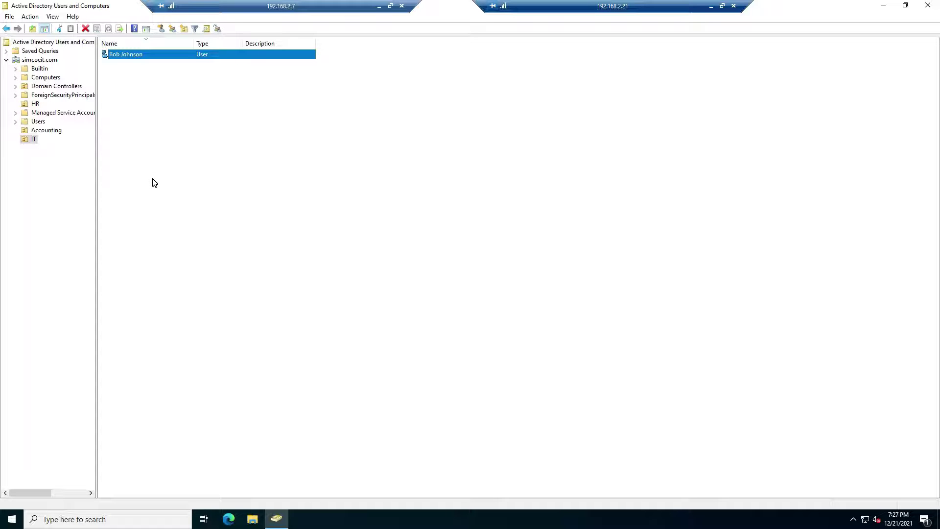
Create a domain local security group named Accounting in the Accounting OU
{"action": "left_click", "coordinate": [49, 130]}
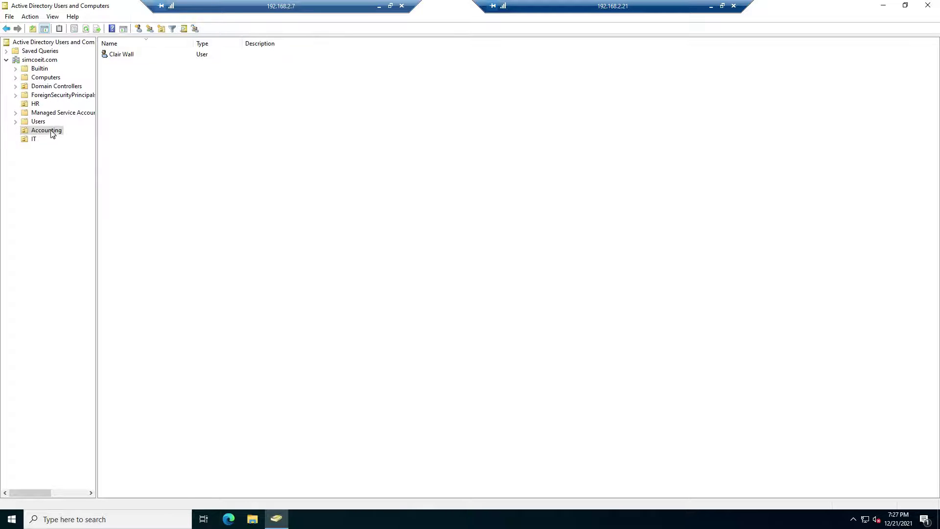
{"action": "right_click", "coordinate": [136, 132]}
{"action": "mouse_move", "coordinate": [227, 172]}
{"action": "left_click", "coordinate": [250, 196]}
{"action": "left_click", "coordinate": [27, 124]}
{"action": "left_click", "coordinate": [98, 71]}
{"action": "type", "text": "Accounting"}
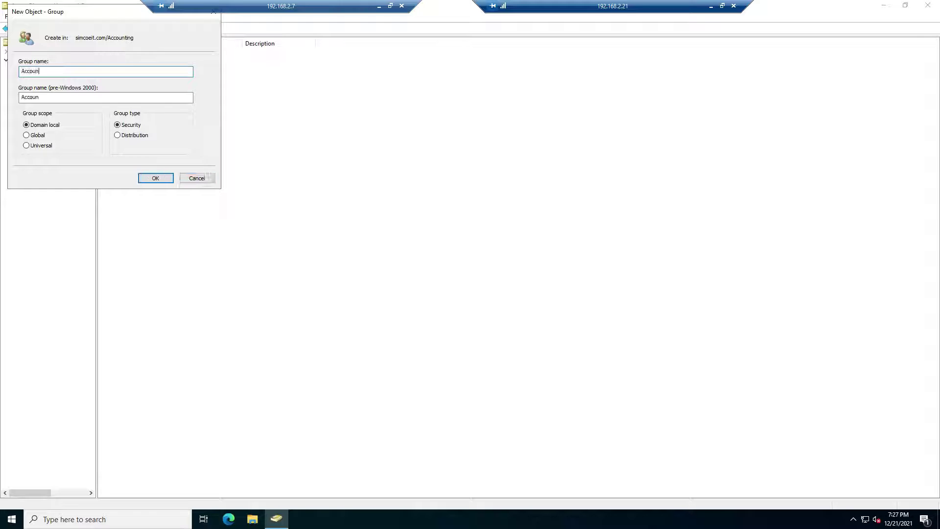
{"action": "left_click", "coordinate": [155, 178]}
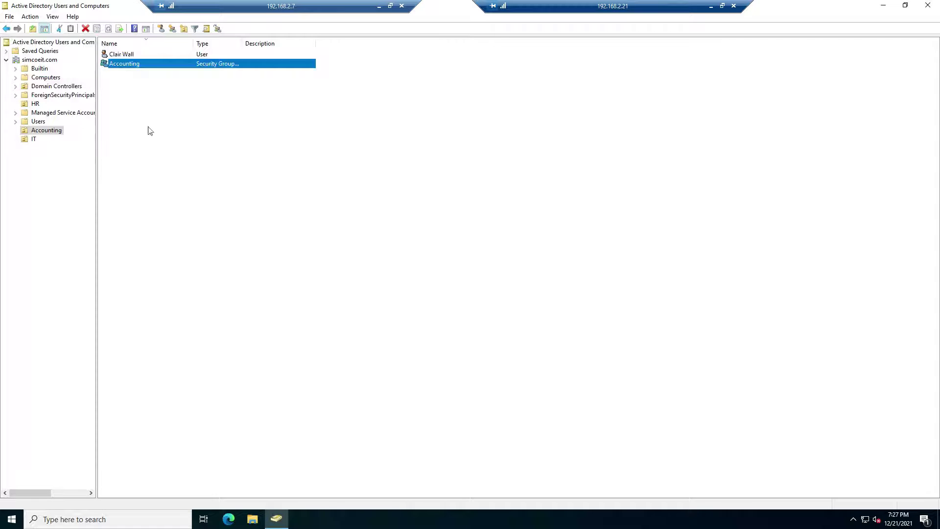
Add the Accounting user as a member of the Accounting group
{"action": "double_click", "coordinate": [124, 64]}
{"action": "left_click", "coordinate": [414, 166]}
{"action": "left_click", "coordinate": [401, 326]}
{"action": "type", "text": "clair"}
{"action": "left_click", "coordinate": [569, 240]}
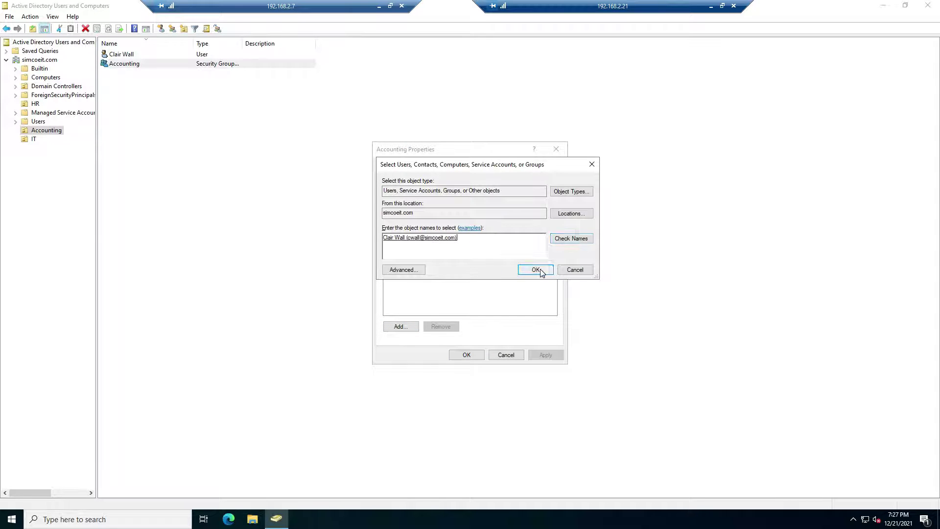
{"action": "left_click", "coordinate": [538, 268]}
{"action": "left_click", "coordinate": [466, 354]}
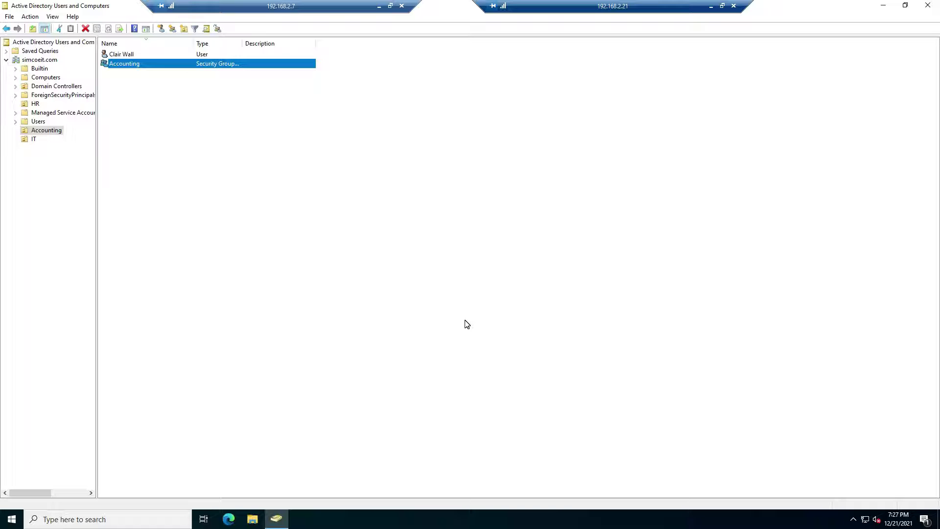
{"action": "left_click", "coordinate": [252, 520]}
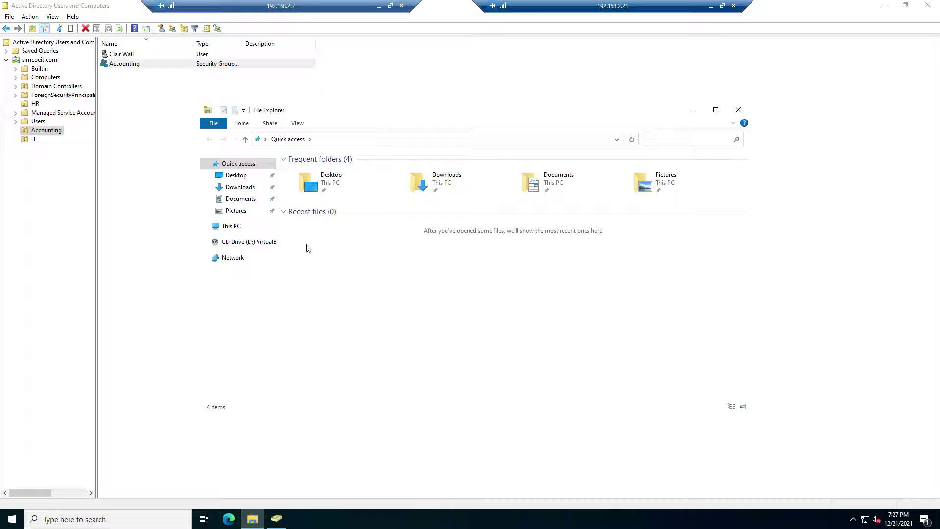
Create a folder named HR at the root of Local Disk (C:)
{"action": "left_click", "coordinate": [236, 228]}
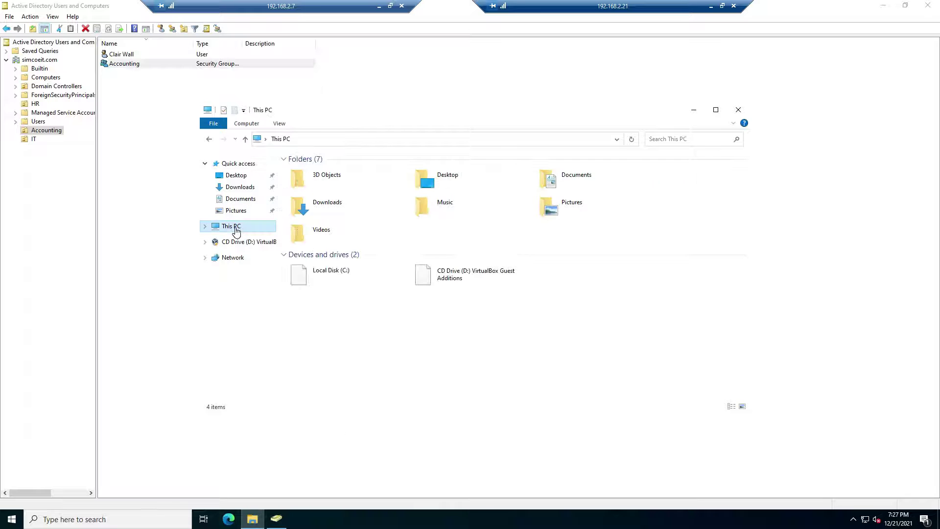
{"action": "double_click", "coordinate": [335, 271]}
{"action": "right_click", "coordinate": [335, 271]}
{"action": "mouse_move", "coordinate": [375, 360]}
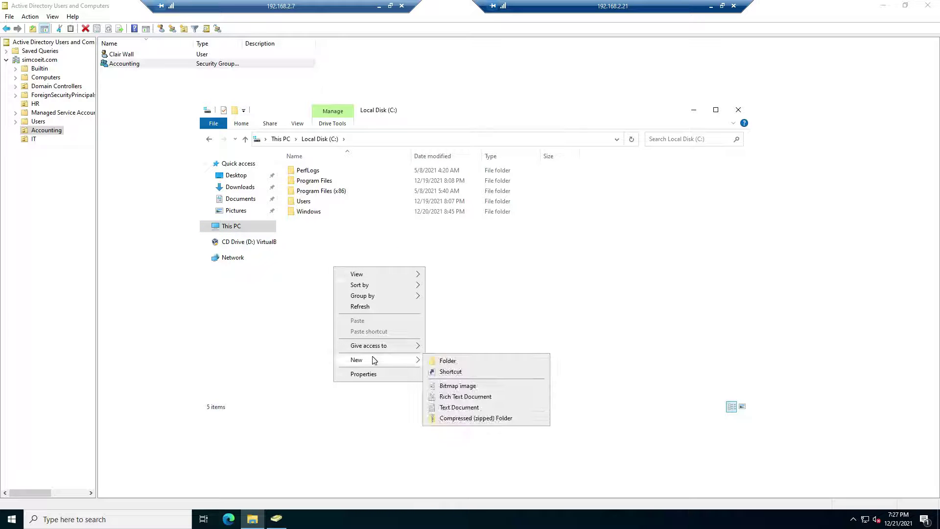
{"action": "left_click", "coordinate": [444, 362]}
{"action": "type", "text": "HR"}
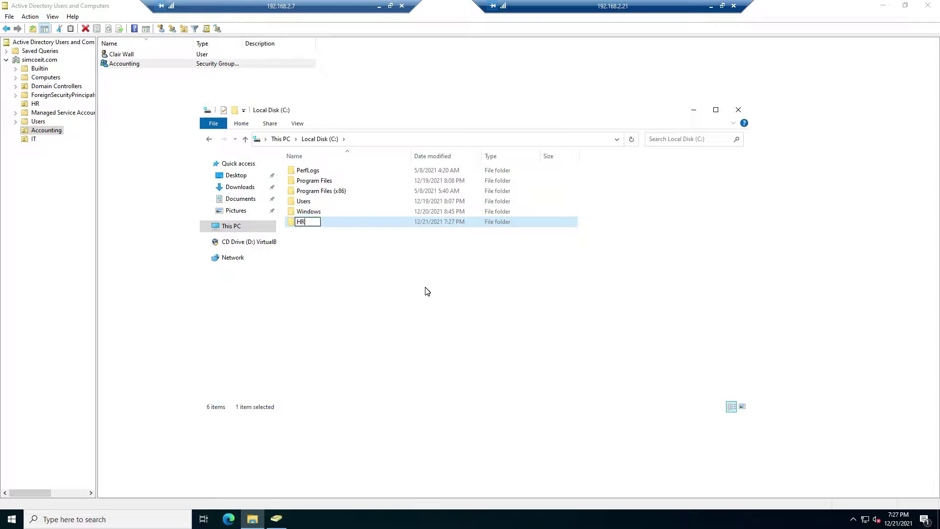
{"action": "left_click", "coordinate": [420, 285]}
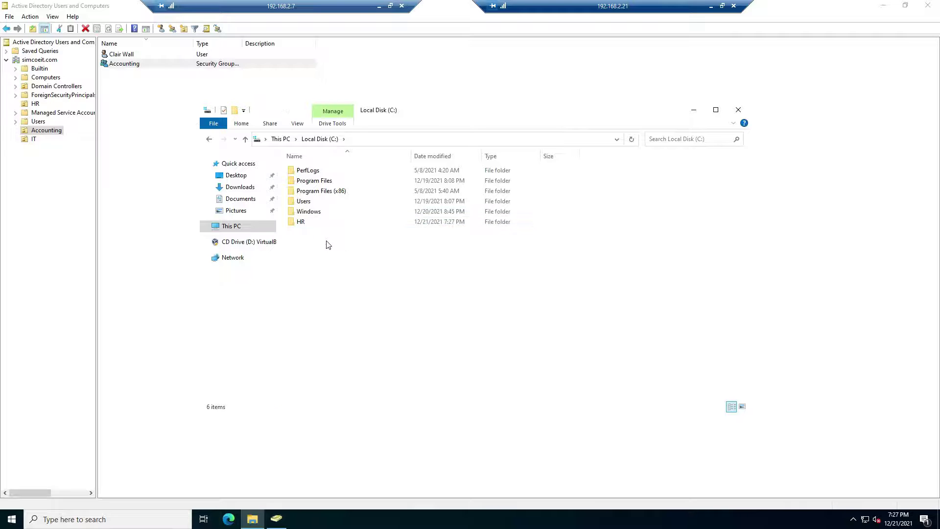
Share the HR folder as \\Server01\hr, giving Everyone Read/Write access
{"action": "right_click", "coordinate": [302, 228]}
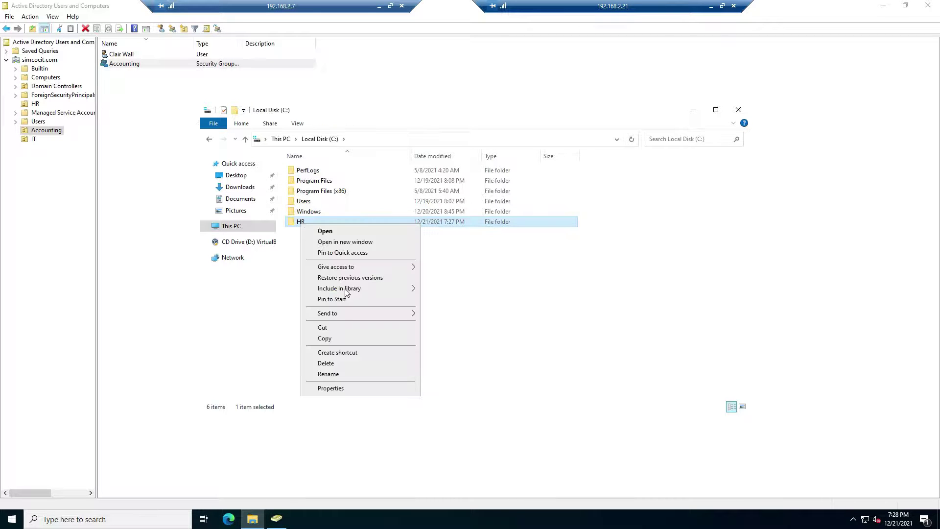
{"action": "left_click", "coordinate": [346, 388]}
{"action": "left_click", "coordinate": [344, 248]}
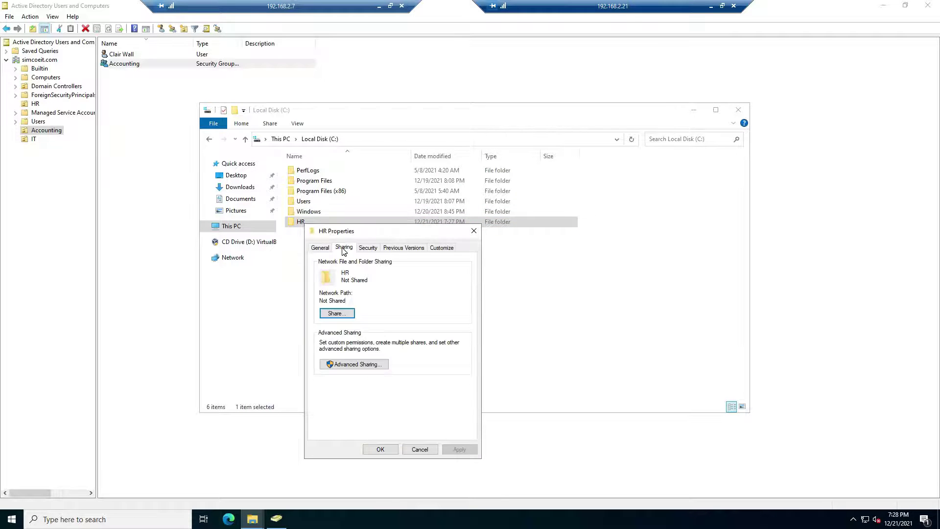
{"action": "left_click", "coordinate": [341, 314]}
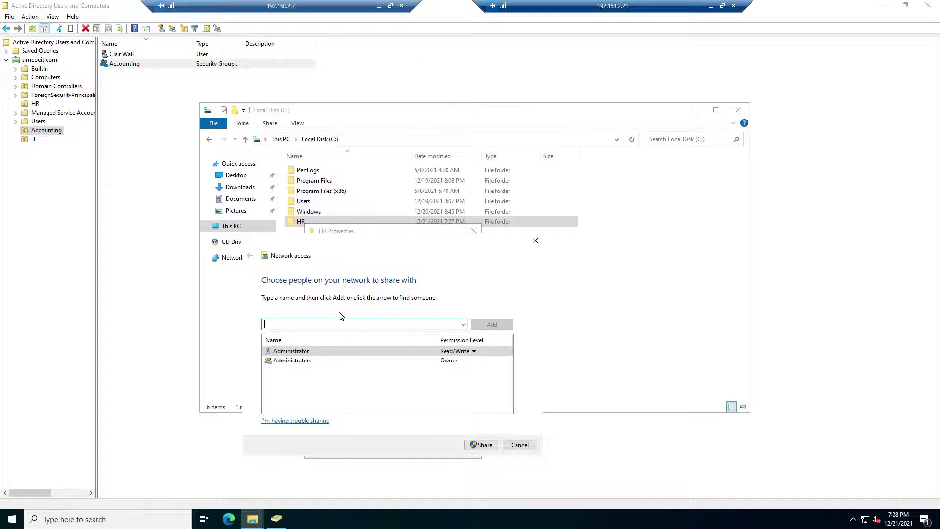
{"action": "left_click", "coordinate": [464, 326]}
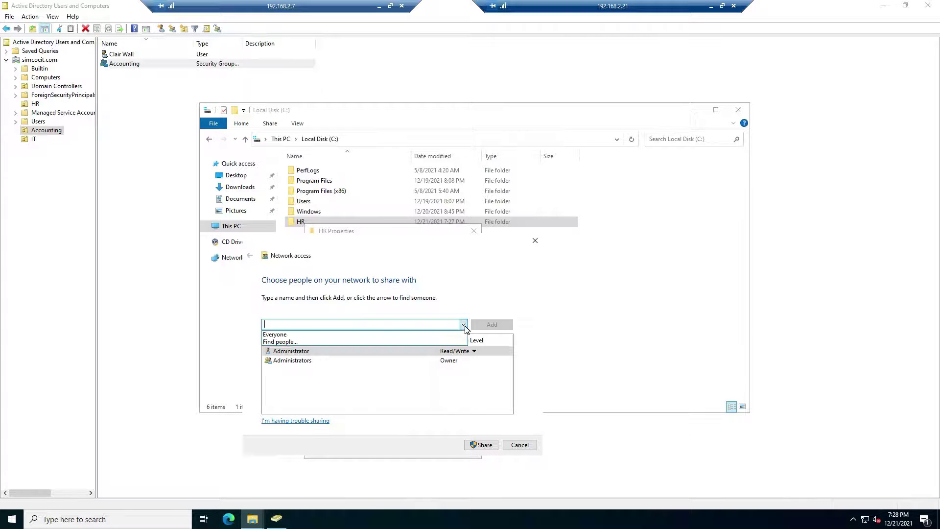
{"action": "left_click", "coordinate": [316, 334]}
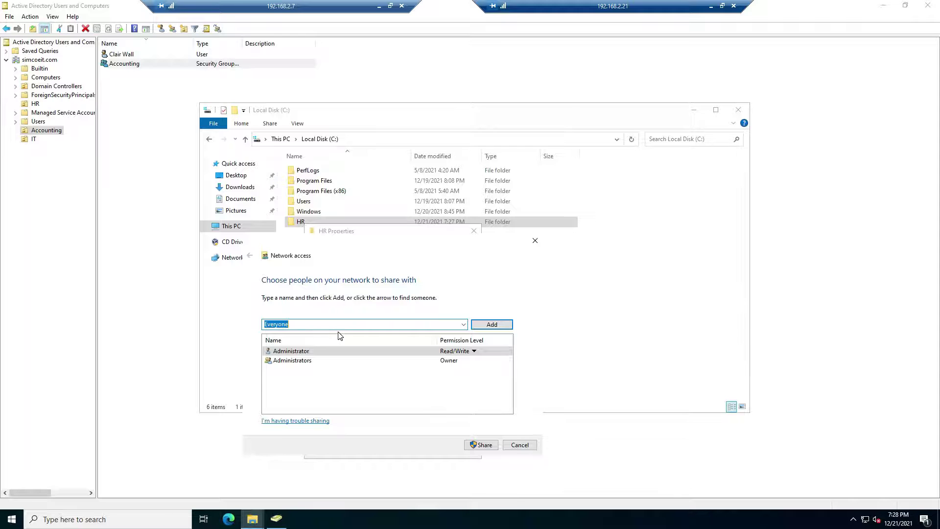
{"action": "left_click", "coordinate": [492, 324]}
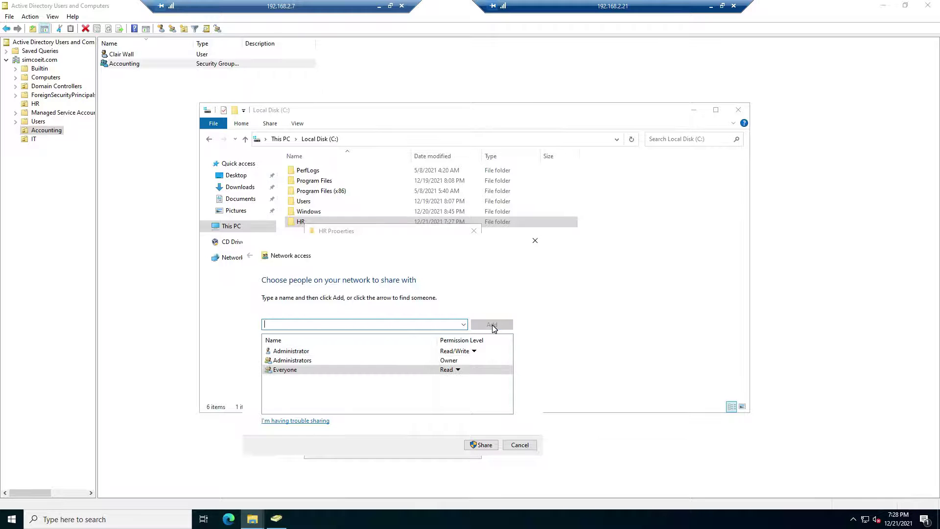
{"action": "left_click", "coordinate": [457, 371]}
{"action": "left_click", "coordinate": [481, 381]}
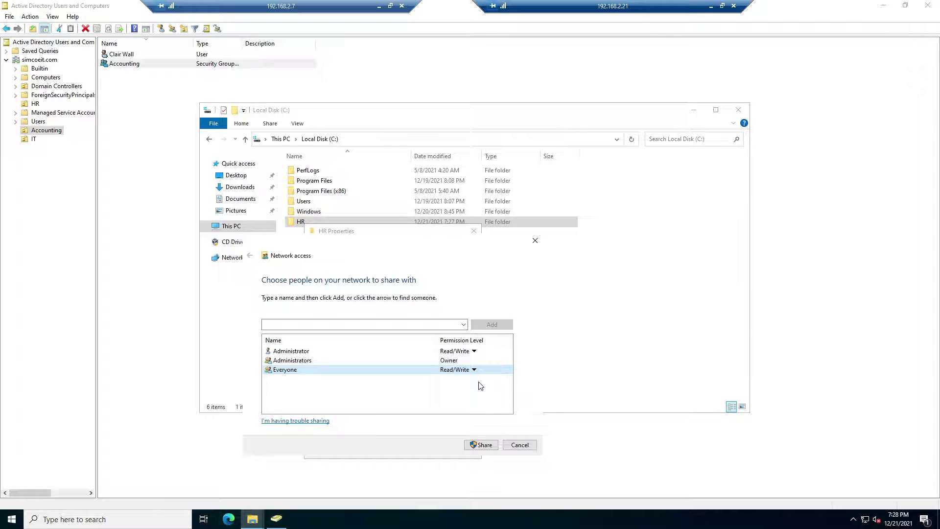
{"action": "left_click", "coordinate": [483, 444]}
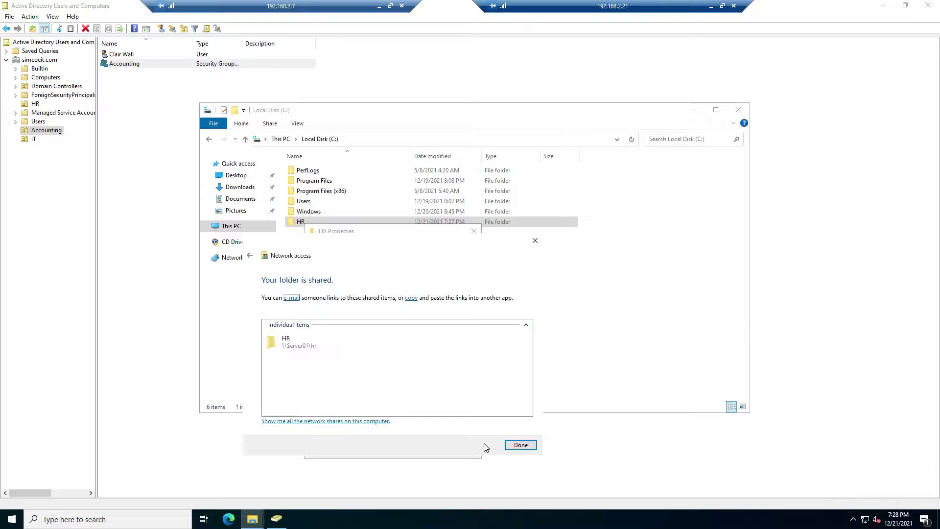
{"action": "left_click", "coordinate": [521, 446]}
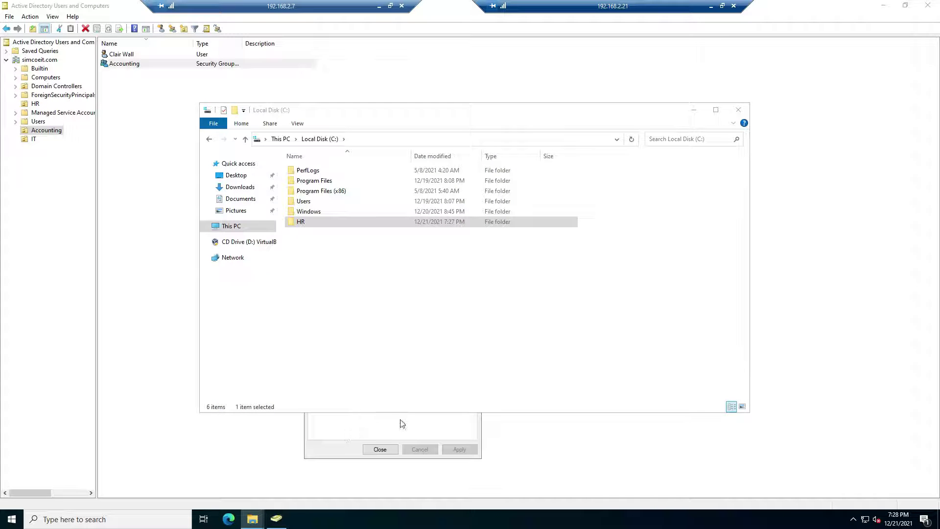
Arrange the windows and open the HR folder's Security permissions for editing
{"action": "left_click_drag", "start_coordinate": [330, 116], "coordinate": [464, 103]}
{"action": "left_click", "coordinate": [323, 234]}
{"action": "left_click_drag", "start_coordinate": [354, 233], "coordinate": [487, 187]}
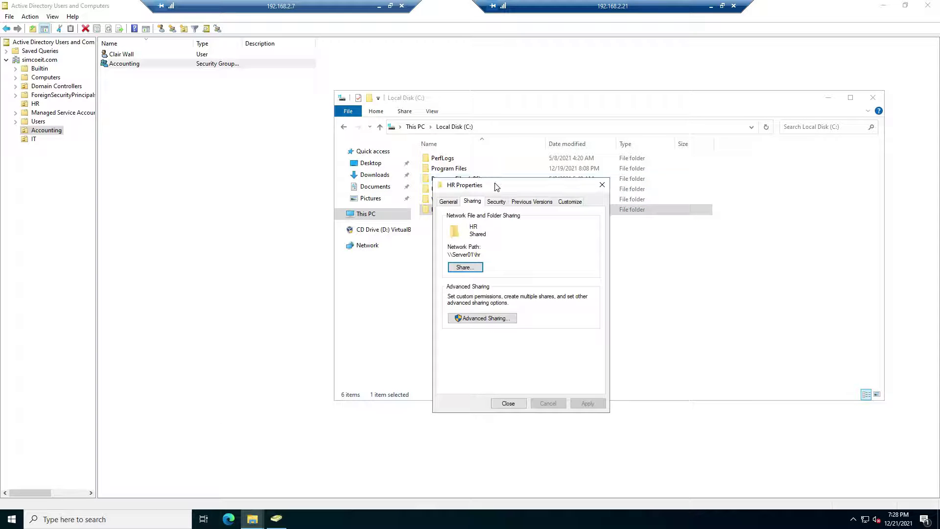
{"action": "left_click", "coordinate": [496, 202]}
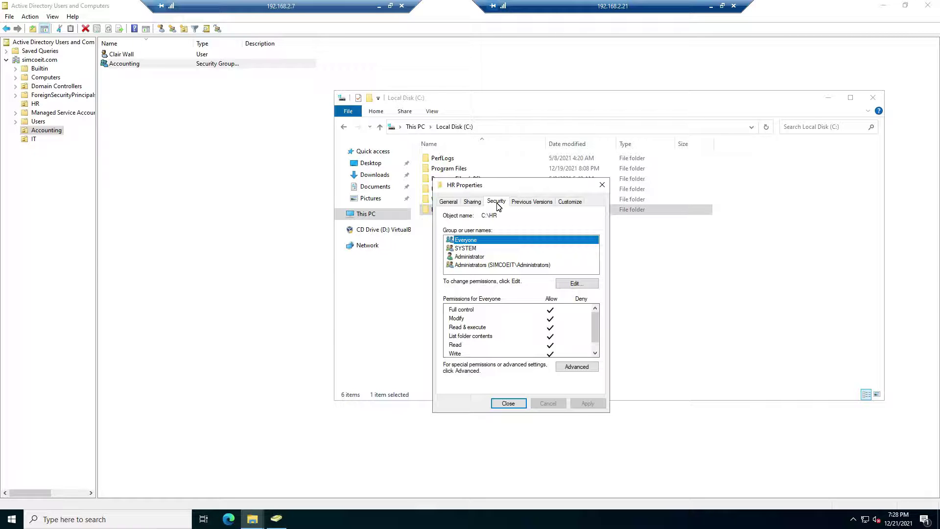
{"action": "left_click", "coordinate": [576, 284]}
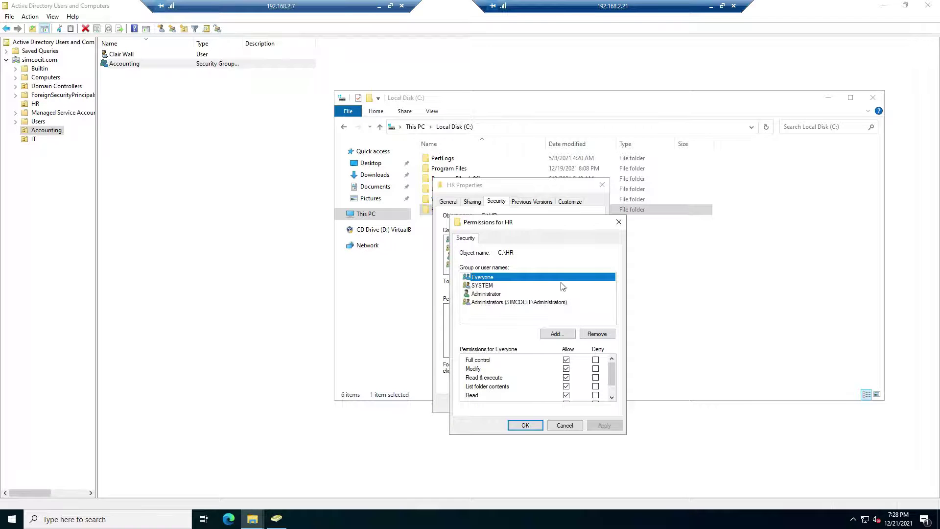
Remove Everyone and grant the HR group Full control on the HR folder
{"action": "left_click", "coordinate": [594, 334]}
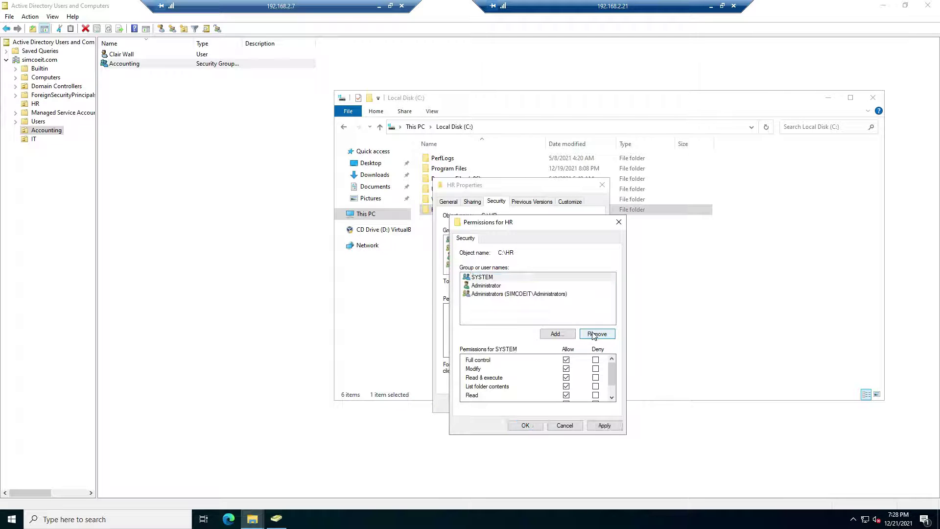
{"action": "left_click", "coordinate": [554, 335]}
{"action": "type", "text": "HR"}
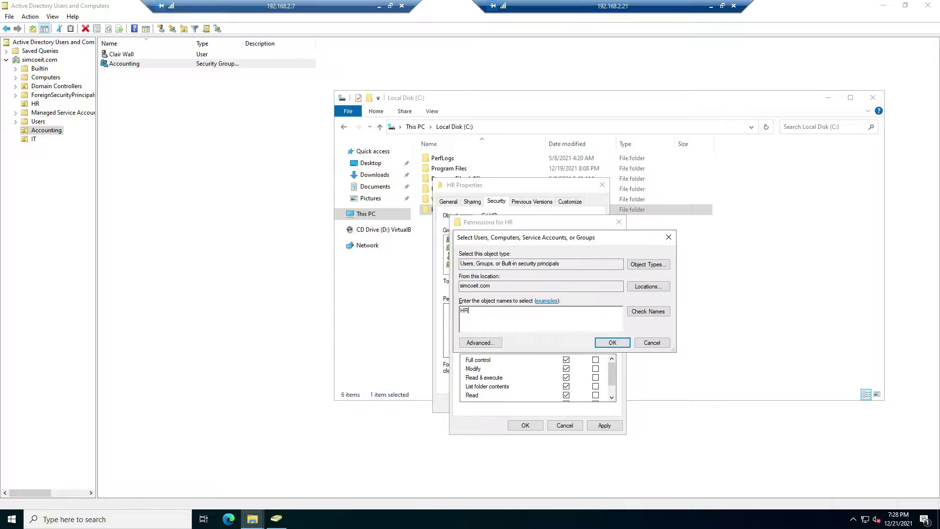
{"action": "left_click", "coordinate": [647, 312]}
{"action": "left_click", "coordinate": [613, 342]}
{"action": "left_click", "coordinate": [566, 360]}
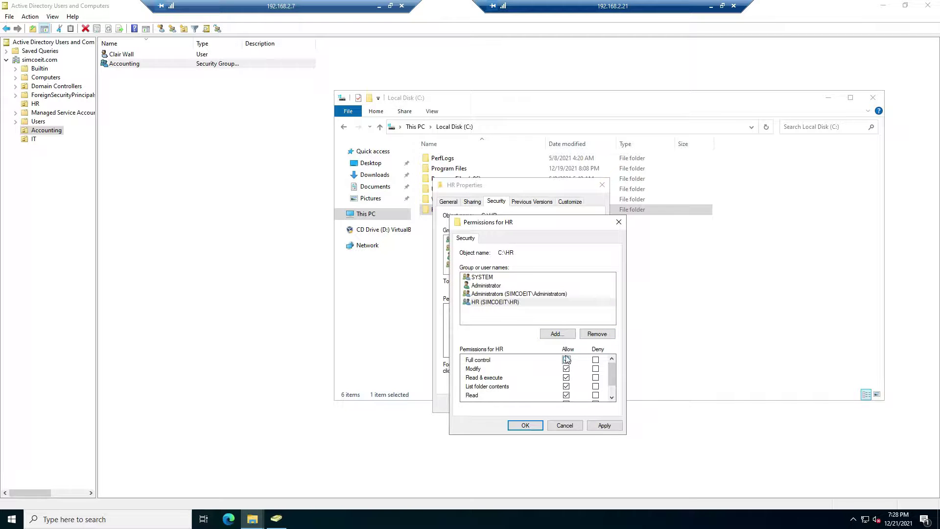
{"action": "left_click", "coordinate": [604, 425]}
{"action": "left_click", "coordinate": [525, 425]}
{"action": "left_click", "coordinate": [513, 399]}
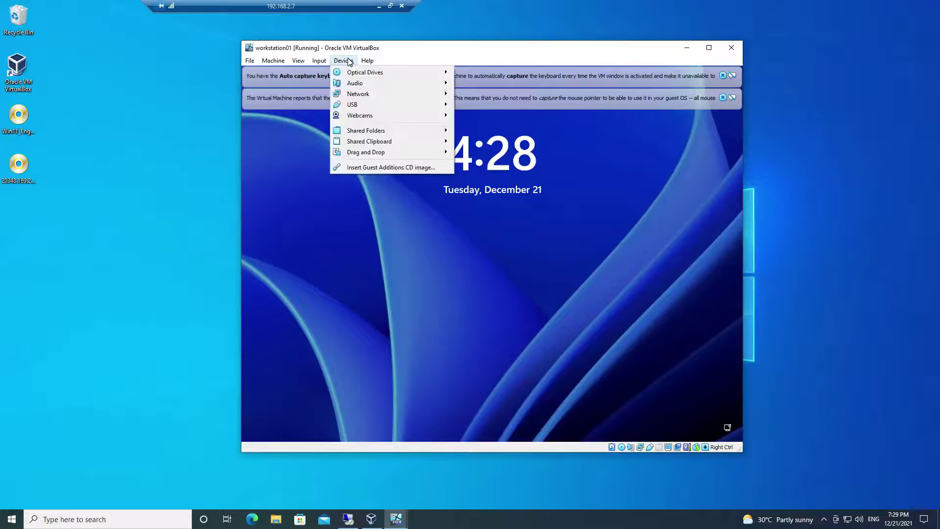
Send Ctrl-Alt-Del to the workstation VM and sign in as the HR user
{"action": "mouse_move", "coordinate": [372, 73]}
{"action": "left_click", "coordinate": [429, 101]}
{"action": "left_click", "coordinate": [289, 415]}
{"action": "key", "text": "Tab"}
{"action": "type", "text": "Pa$$w0rd"}
{"action": "key", "text": "Return"}
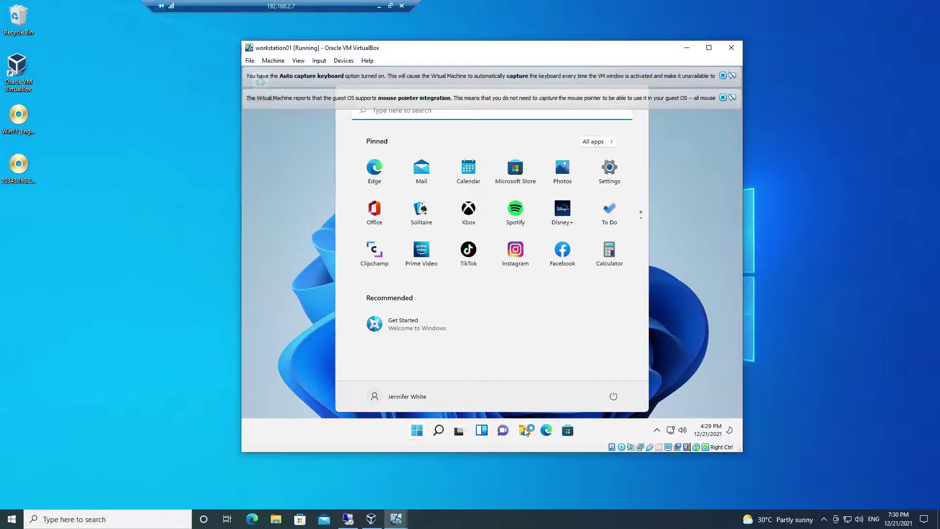
Browse to \\server01 in File Explorer and open the HR share
{"action": "left_click", "coordinate": [525, 431]}
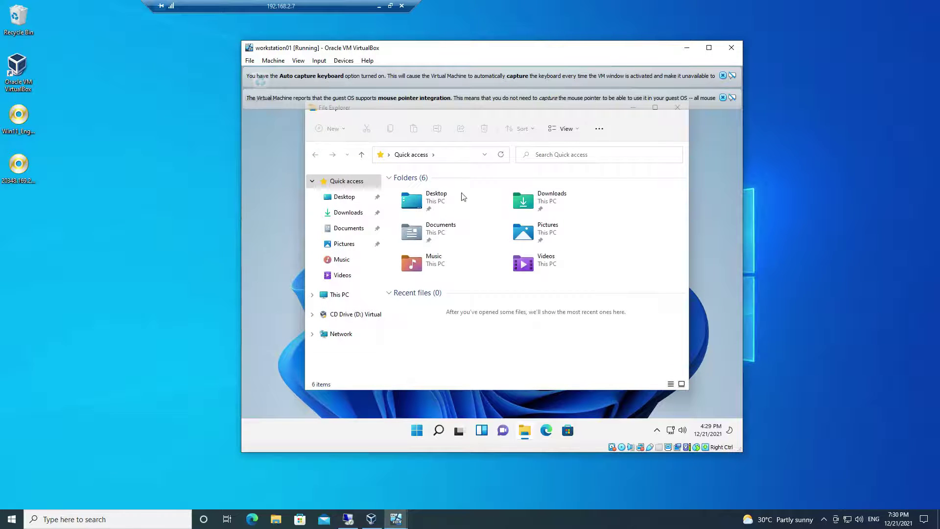
{"action": "left_click", "coordinate": [454, 160]}
{"action": "type", "text": "\\\\server01"}
{"action": "key", "text": "Return"}
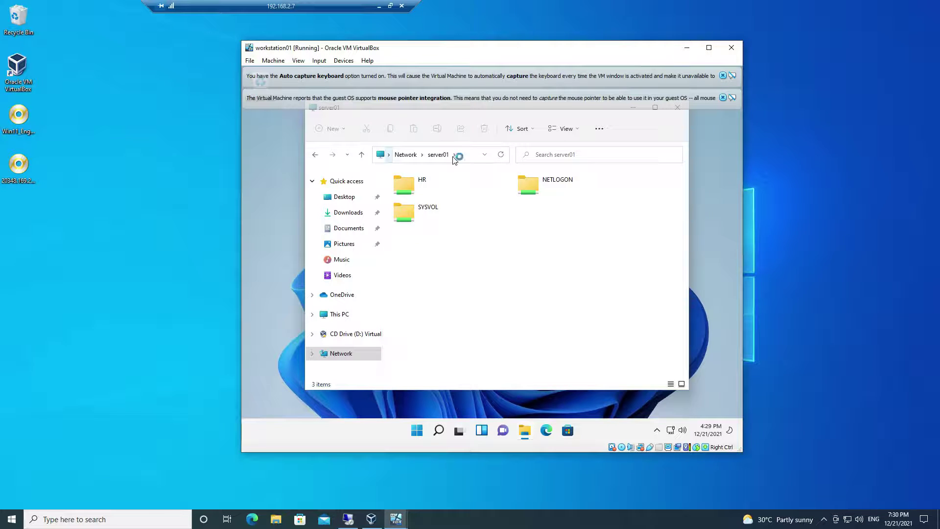
{"action": "left_click", "coordinate": [547, 182]}
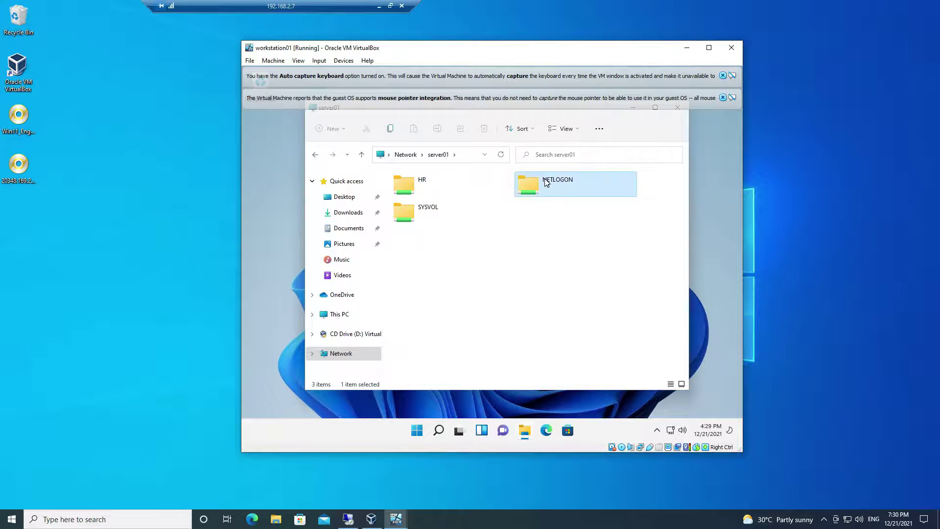
{"action": "left_click", "coordinate": [422, 221]}
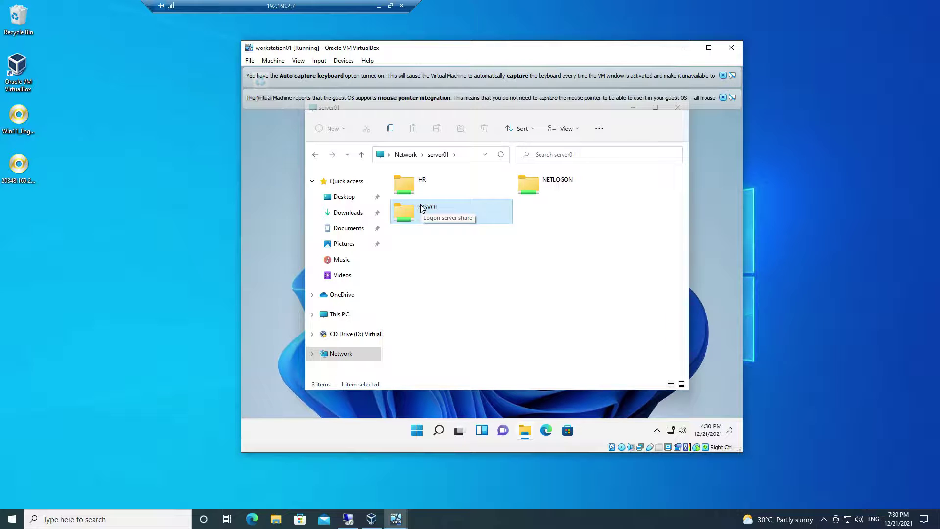
{"action": "double_click", "coordinate": [419, 189]}
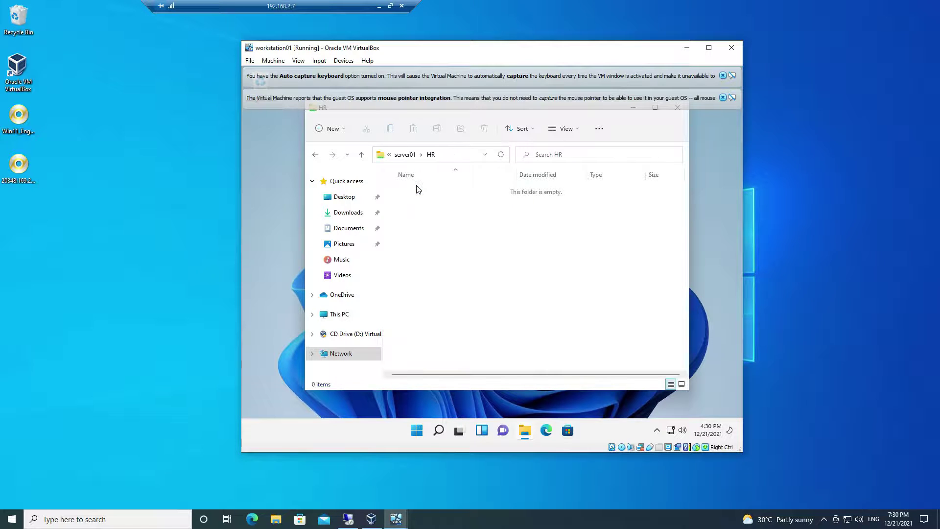
Create a new text document named test in the HR share
{"action": "right_click", "coordinate": [421, 224]}
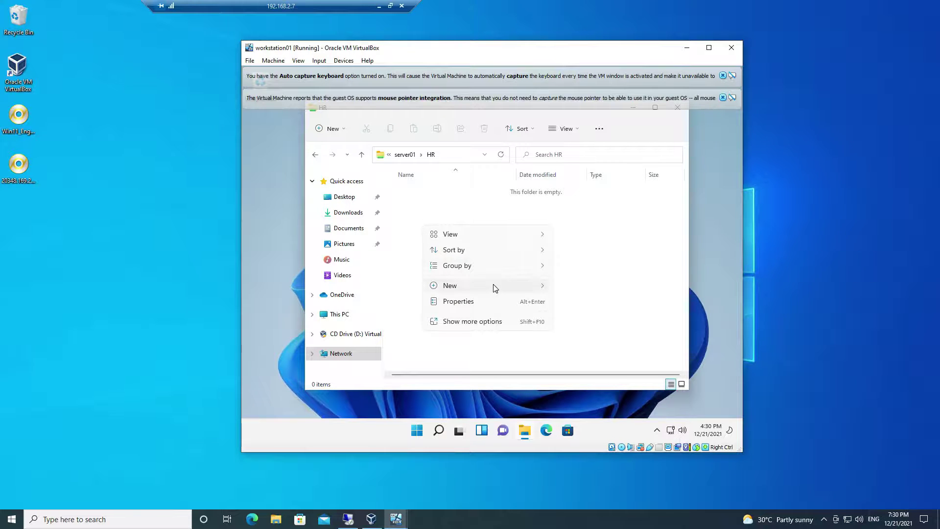
{"action": "mouse_move", "coordinate": [496, 288]}
{"action": "left_click", "coordinate": [593, 334]}
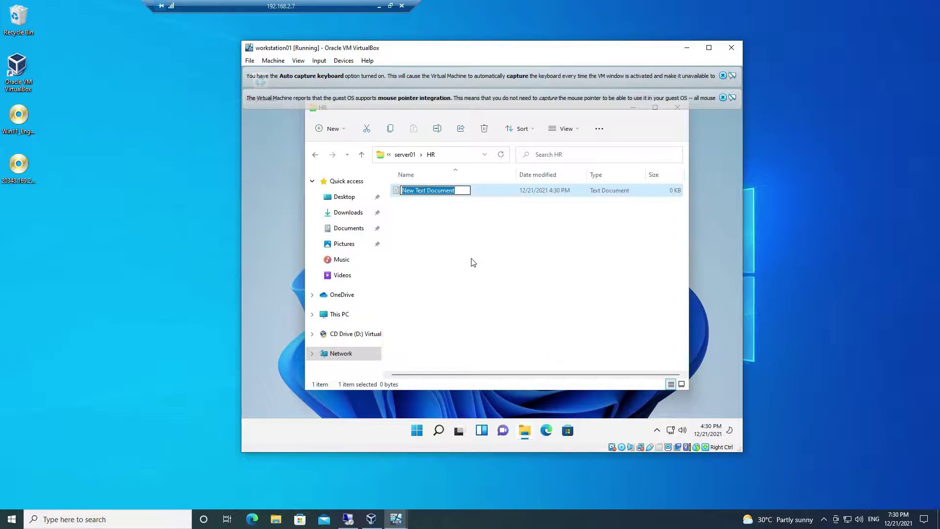
{"action": "type", "text": "test"}
{"action": "key", "text": "Return"}
Write a one-line note in test using Notepad and save it
{"action": "double_click", "coordinate": [405, 190]}
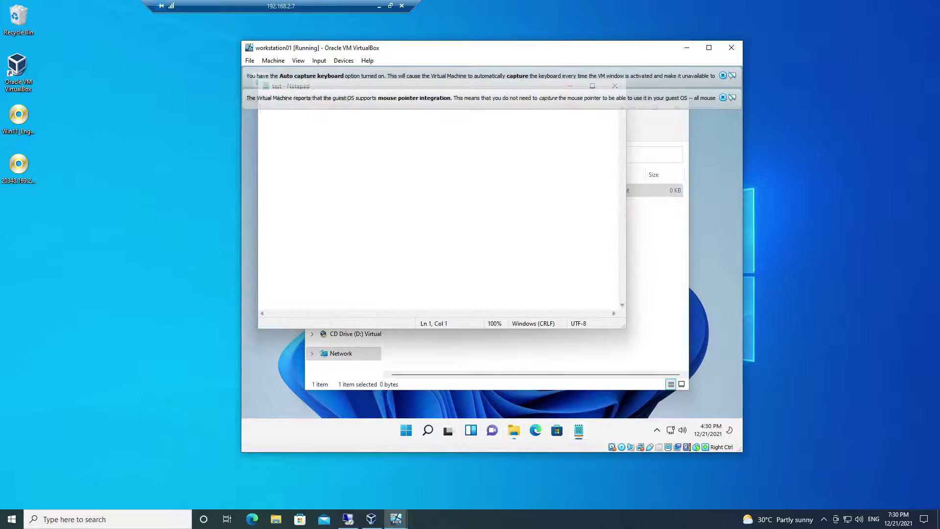
{"action": "type", "text": "Jennifer's workfile"}
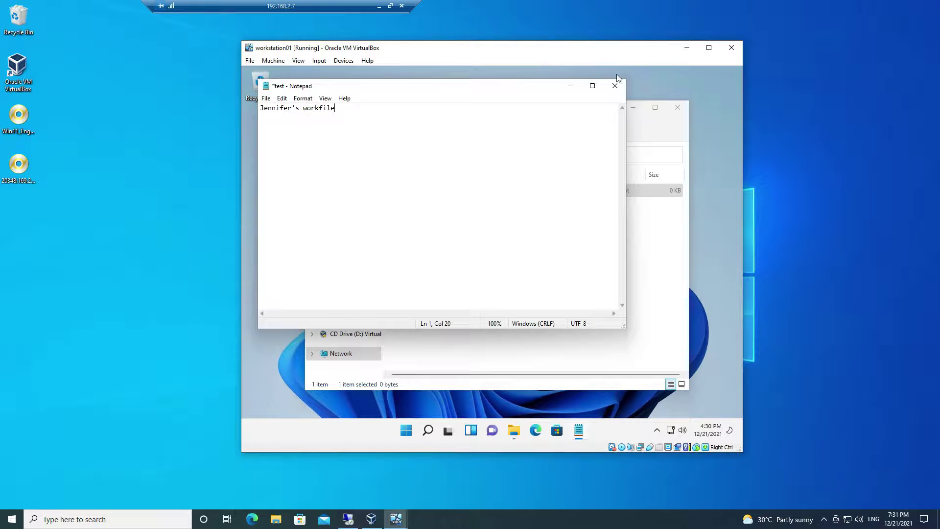
{"action": "left_click", "coordinate": [615, 86]}
{"action": "left_click", "coordinate": [471, 253]}
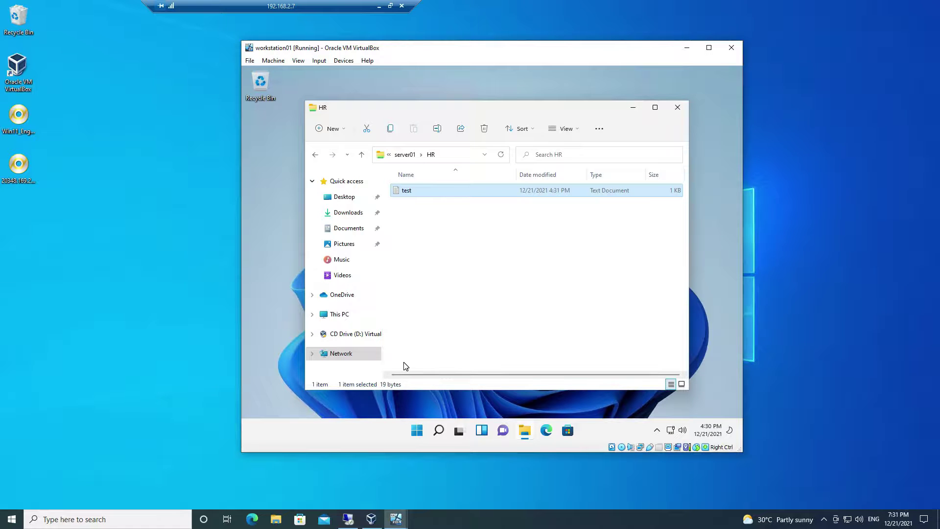
{"action": "left_click", "coordinate": [438, 430]}
Sign the HR user out by running logoff in Command Prompt
{"action": "type", "text": "cmd"}
{"action": "left_click", "coordinate": [393, 192]}
{"action": "type", "text": "logoff"}
{"action": "key", "text": "Return"}
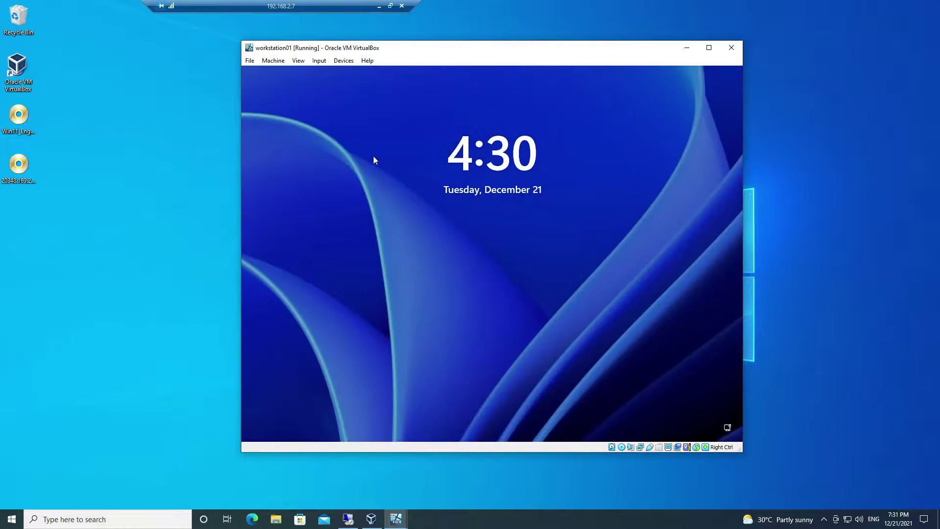
Send Ctrl-Alt-Del to the VM and sign in as the second domain user
{"action": "left_click", "coordinate": [319, 61]}
{"action": "left_click", "coordinate": [470, 306]}
{"action": "left_click", "coordinate": [304, 415]}
{"action": "key", "text": "Tab"}
{"action": "type", "text": "••••"}
{"action": "key", "text": "Return"}
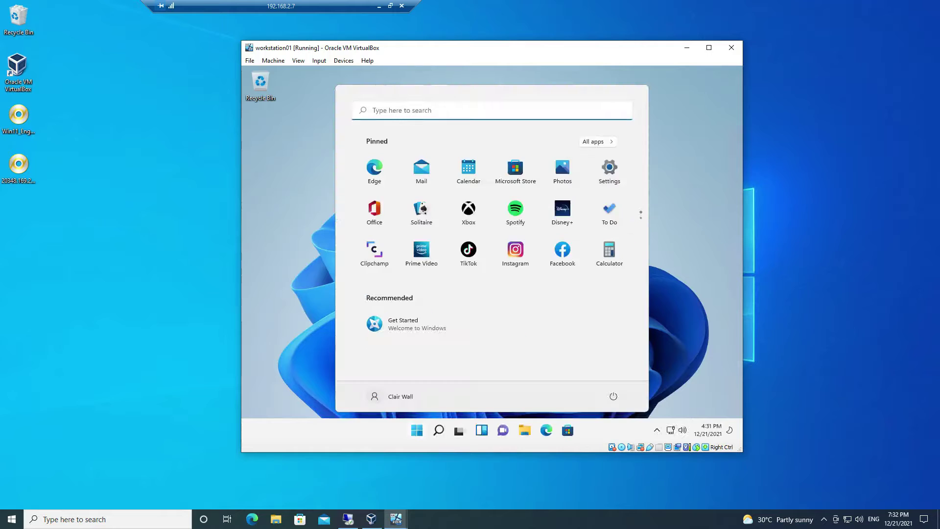
Browse to server01 in File Explorer to list its shares
{"action": "left_click", "coordinate": [522, 431]}
{"action": "left_click", "coordinate": [449, 155]}
{"action": "type", "text": "\\server01"}
{"action": "key", "text": "Return"}
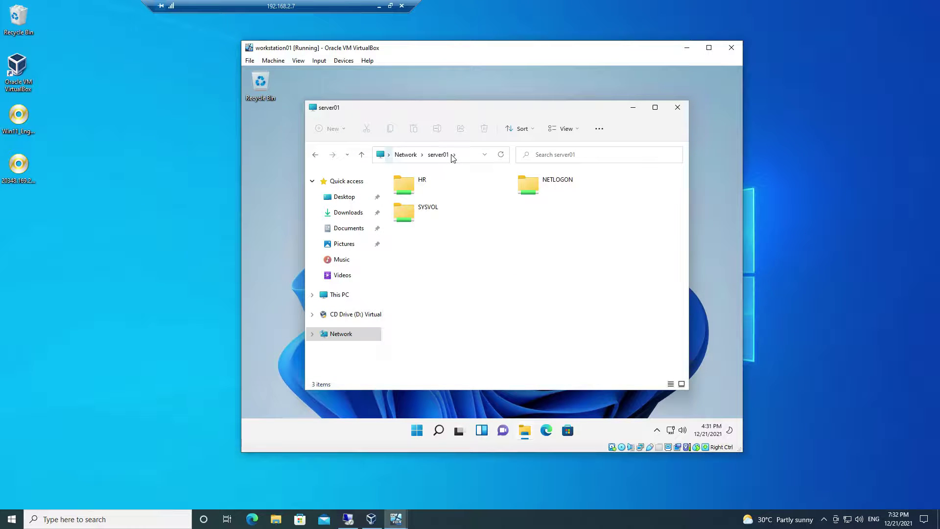
Attempt to open \\server01\HR as the second user, dismiss the access-denied error, and return to the server
{"action": "left_click", "coordinate": [414, 182]}
{"action": "double_click", "coordinate": [413, 183]}
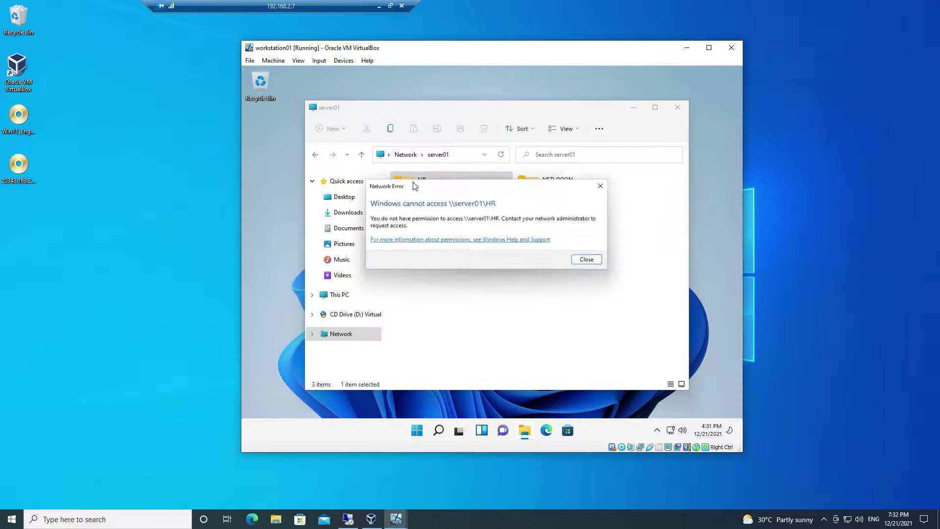
{"action": "left_click", "coordinate": [607, 185]}
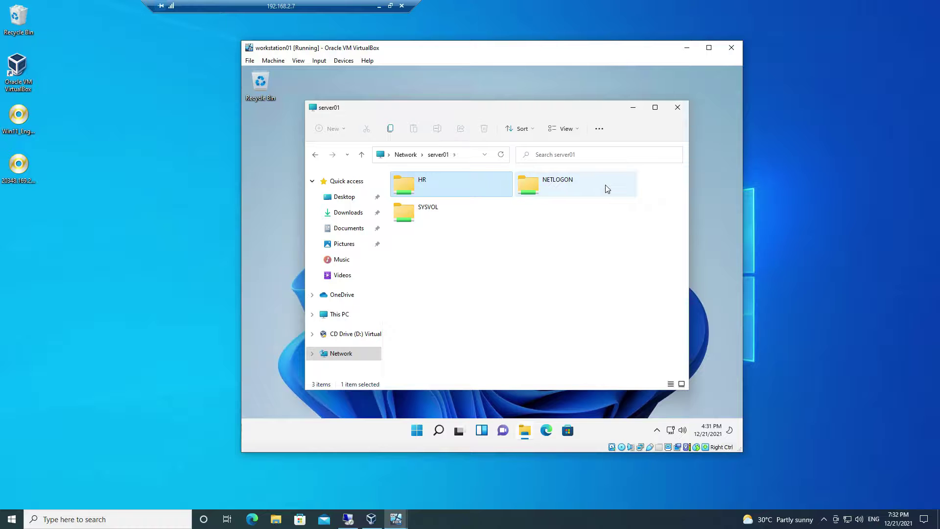
{"action": "left_click", "coordinate": [357, 520]}
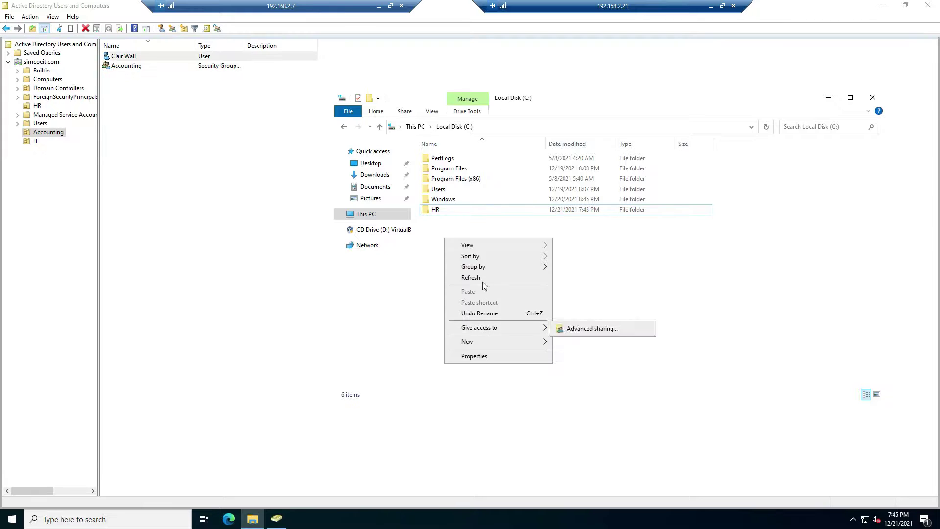
Create a new folder named 'Accounting' at the root of C:
{"action": "mouse_move", "coordinate": [478, 342]}
{"action": "left_click", "coordinate": [578, 342]}
{"action": "type", "text": "A"}
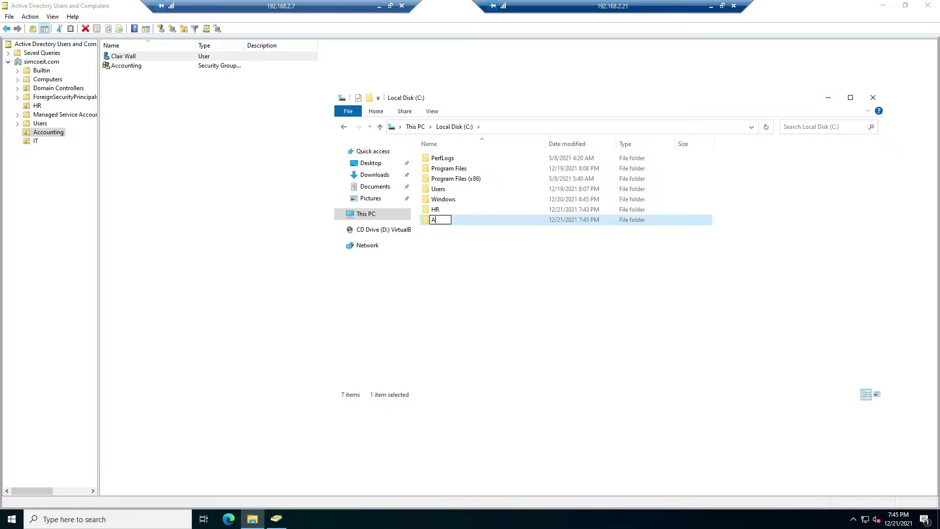
{"action": "type", "text": "ccounting"}
{"action": "key", "text": "Return"}
Share the Accounting folder with Everyone at Read/Write permission
{"action": "right_click", "coordinate": [453, 224]}
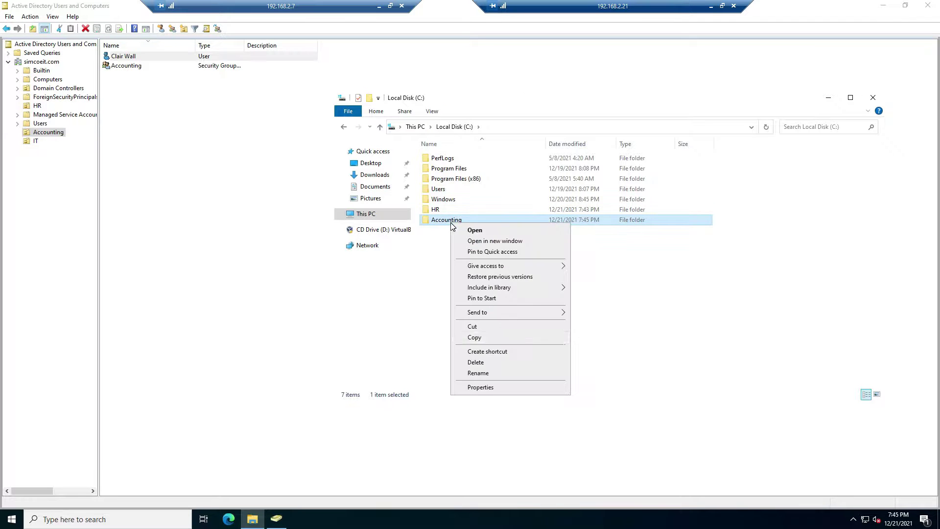
{"action": "left_click", "coordinate": [496, 390]}
{"action": "left_click", "coordinate": [494, 246]}
{"action": "left_click", "coordinate": [514, 312]}
{"action": "left_click", "coordinate": [613, 324]}
{"action": "left_click", "coordinate": [440, 339]}
{"action": "left_click", "coordinate": [642, 323]}
{"action": "left_click", "coordinate": [608, 369]}
{"action": "left_click", "coordinate": [625, 384]}
{"action": "left_click", "coordinate": [632, 444]}
{"action": "left_click", "coordinate": [669, 444]}
In Accounting's security permissions, remove Everyone and grant the Accounting group Full control
{"action": "left_click", "coordinate": [517, 247]}
{"action": "left_click", "coordinate": [592, 331]}
{"action": "left_click", "coordinate": [610, 379]}
{"action": "left_click", "coordinate": [579, 379]}
{"action": "type", "text": "acc"}
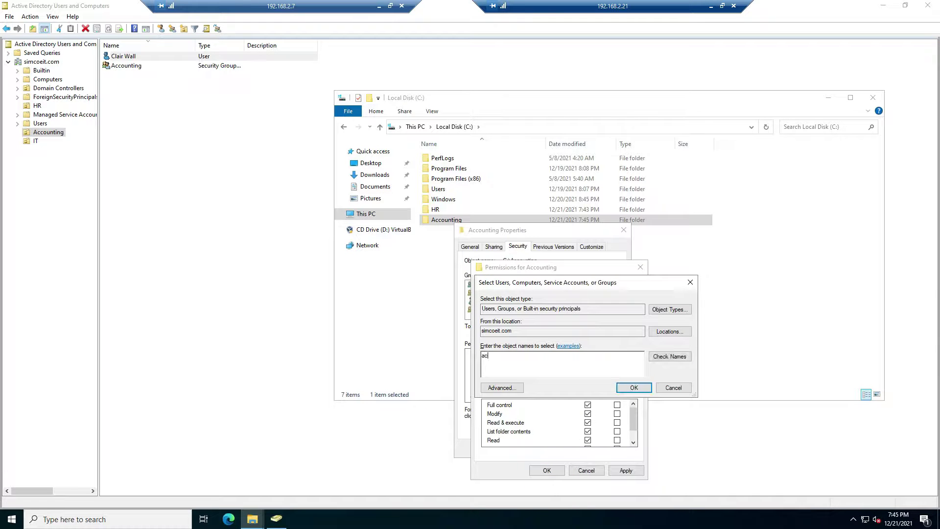
{"action": "left_click", "coordinate": [669, 356]}
{"action": "left_click", "coordinate": [519, 377]}
{"action": "double_click", "coordinate": [522, 377]}
{"action": "left_click", "coordinate": [632, 385]}
{"action": "left_click", "coordinate": [507, 323]}
{"action": "left_click", "coordinate": [587, 405]}
{"action": "left_click", "coordinate": [622, 471]}
{"action": "left_click", "coordinate": [557, 471]}
{"action": "left_click", "coordinate": [531, 449]}
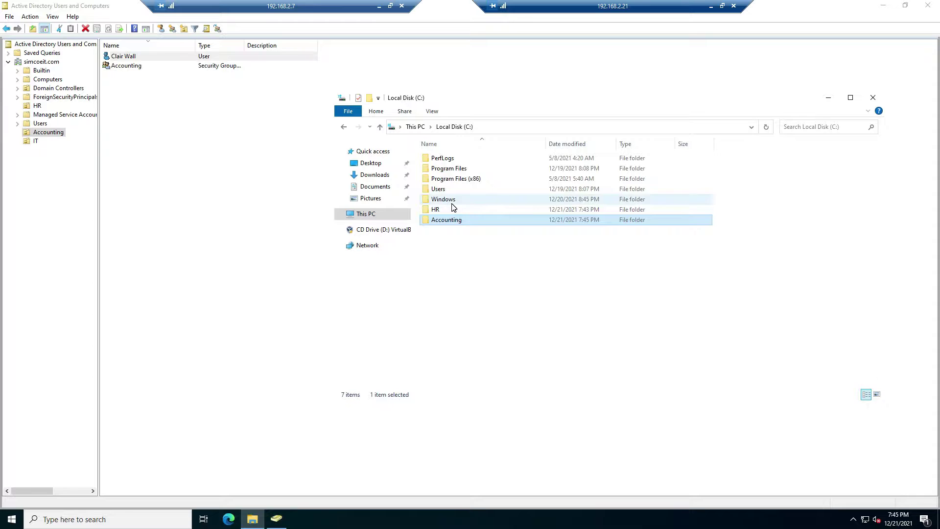
Browse to the C:\Windows\SYSVOL\domain\scripts folder
{"action": "double_click", "coordinate": [452, 201]}
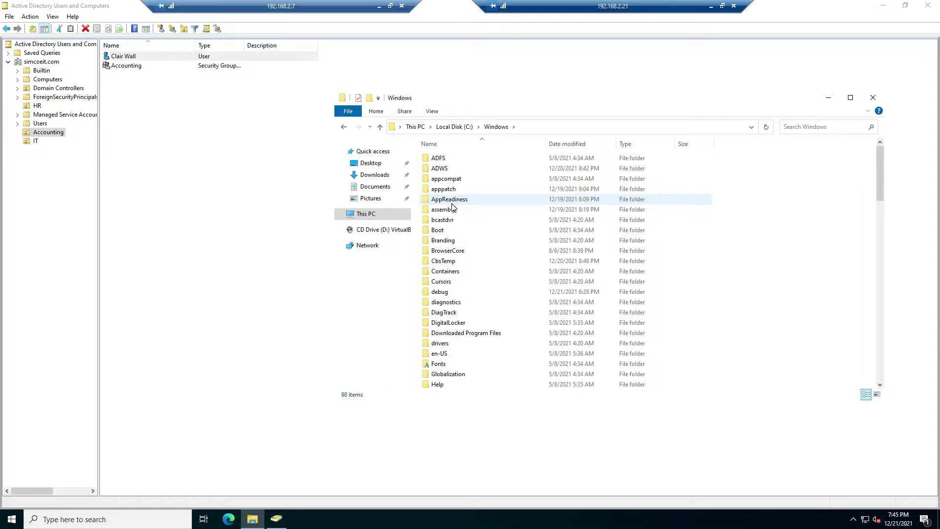
{"action": "scroll", "coordinate": [452, 208], "scroll_direction": "down", "scroll_amount": 16}
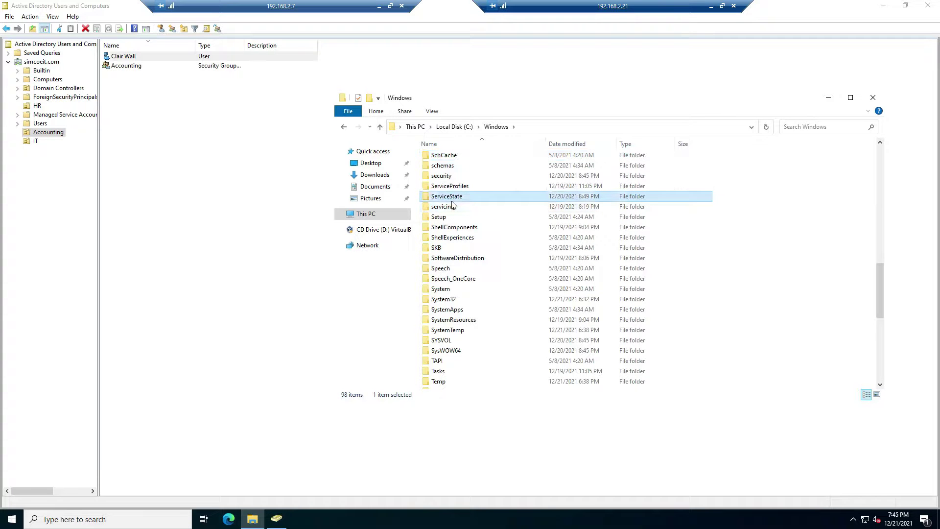
{"action": "left_click", "coordinate": [453, 206]}
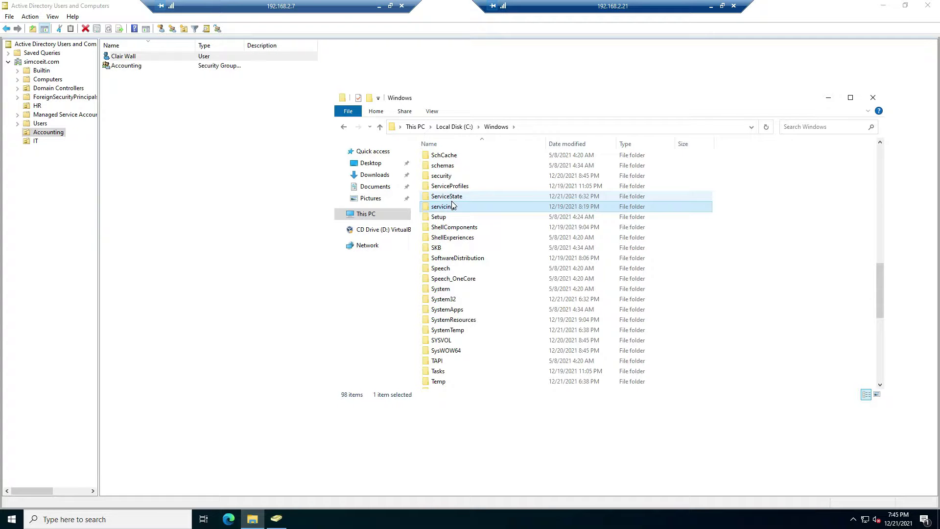
{"action": "left_click", "coordinate": [455, 187]}
{"action": "type", "text": "sys"}
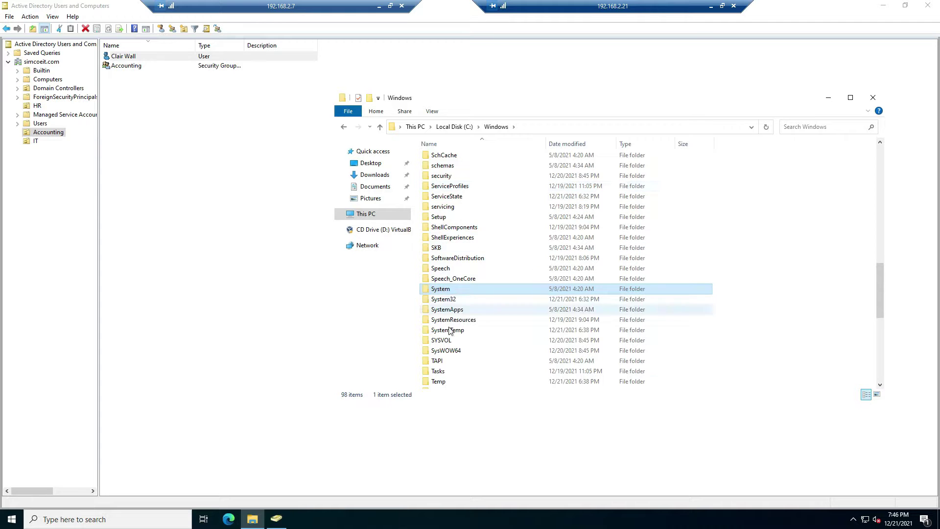
{"action": "double_click", "coordinate": [448, 342]}
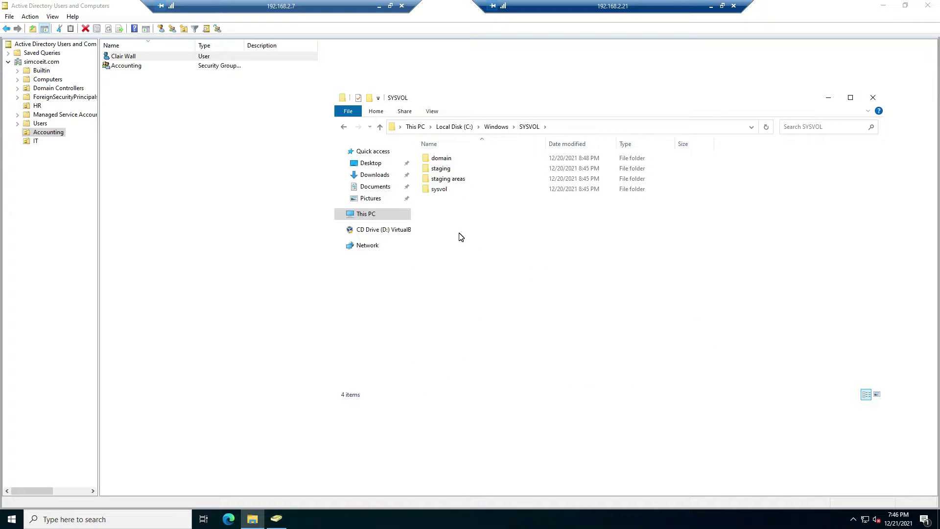
{"action": "double_click", "coordinate": [442, 159]}
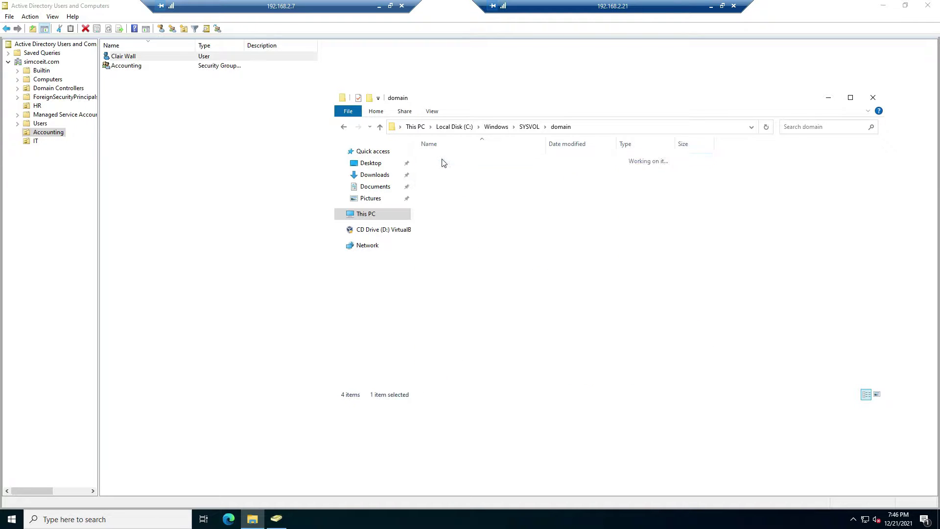
{"action": "double_click", "coordinate": [441, 171]}
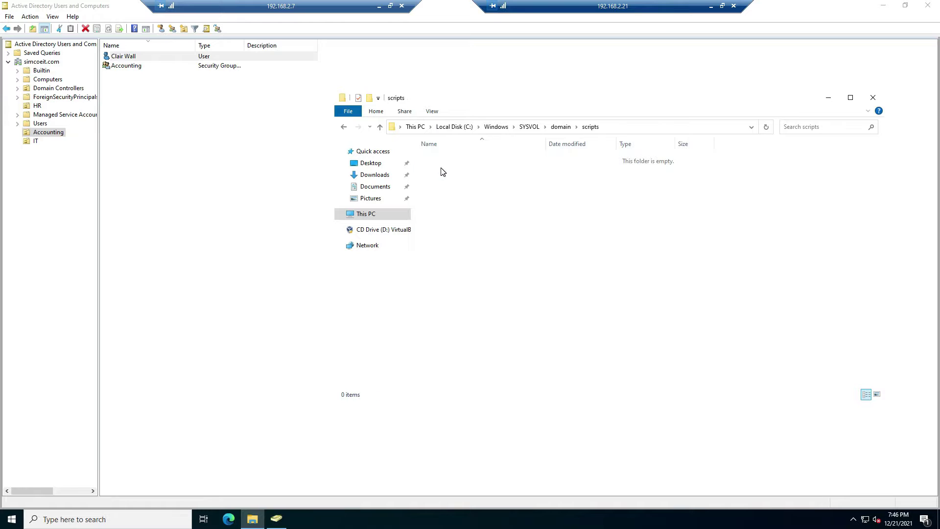
Create a new file named cwall.bat in the scripts folder, accepting the extension change
{"action": "right_click", "coordinate": [496, 263]}
{"action": "mouse_move", "coordinate": [549, 386]}
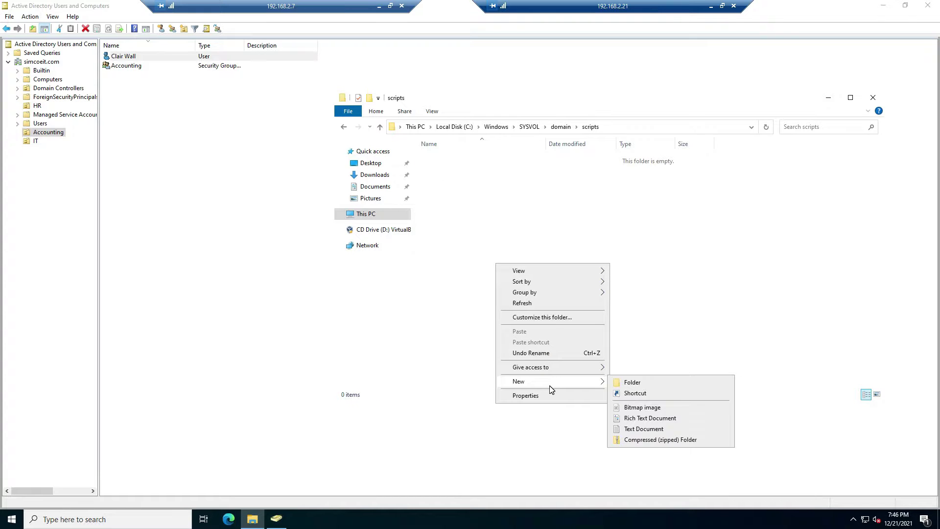
{"action": "left_click", "coordinate": [661, 428]}
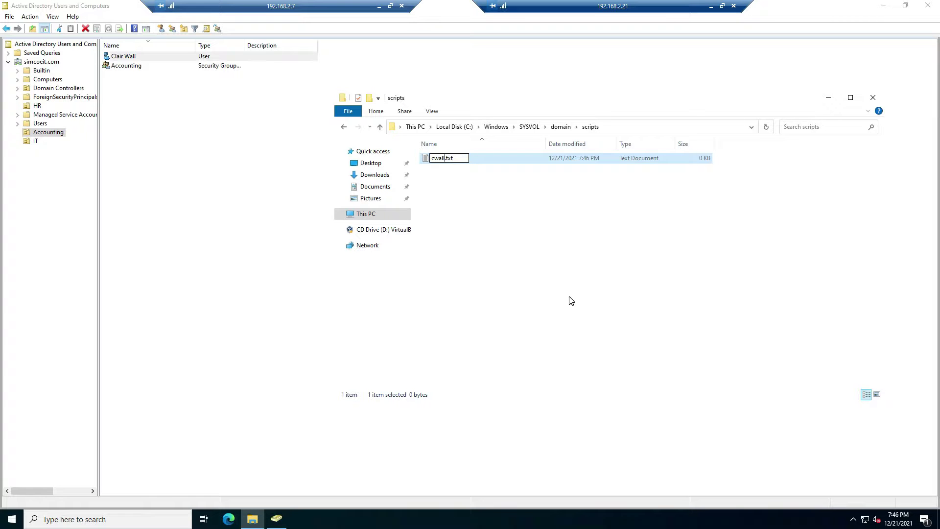
{"action": "key", "text": "Delete"}
{"action": "key", "text": "Delete"}
{"action": "key", "text": "Delete"}
{"action": "key", "text": "Delete"}
{"action": "key", "text": "Return"}
{"action": "left_click", "coordinate": [511, 263]}
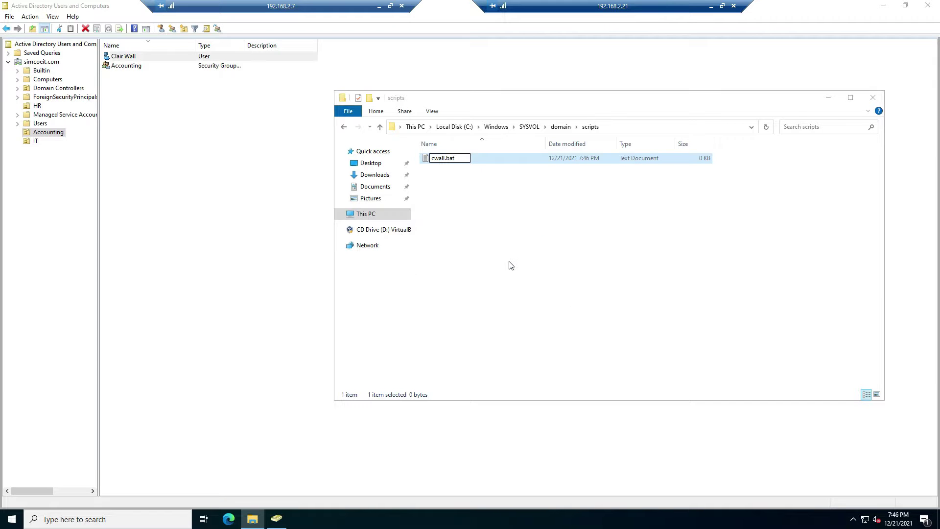
Edit cwall.bat to contain 'net use s: \\server01\accounting' and save it
{"action": "right_click", "coordinate": [450, 159]}
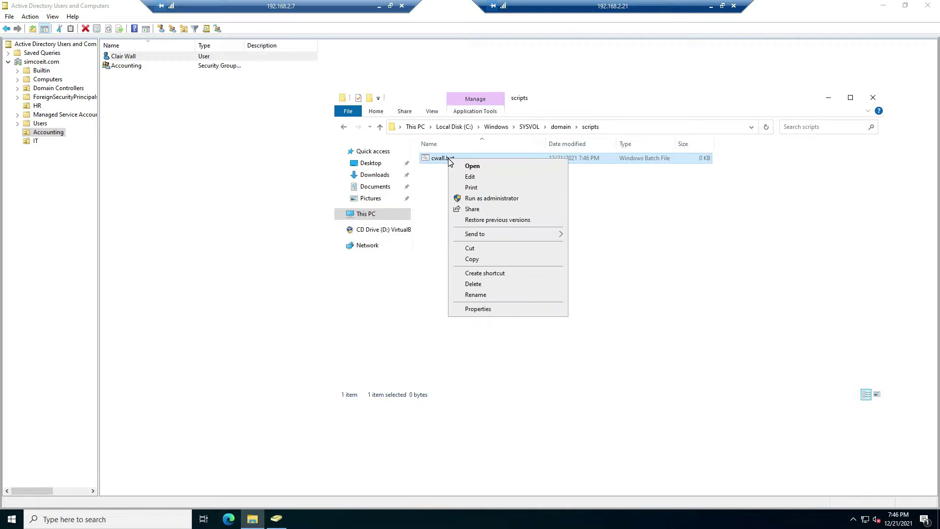
{"action": "left_click", "coordinate": [465, 178]}
{"action": "type", "text": "net use s"}
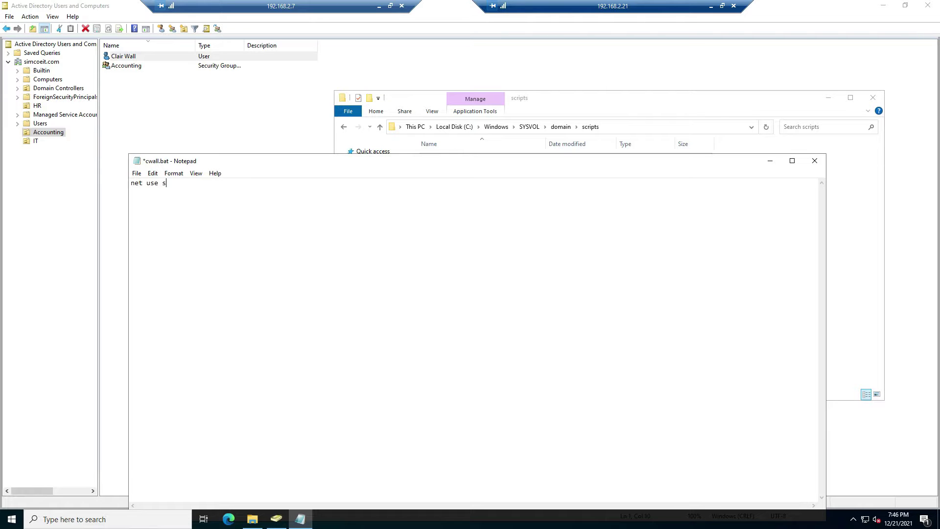
{"action": "type", "text": ": \\\\server01\\accounting"}
{"action": "left_click", "coordinate": [816, 162]}
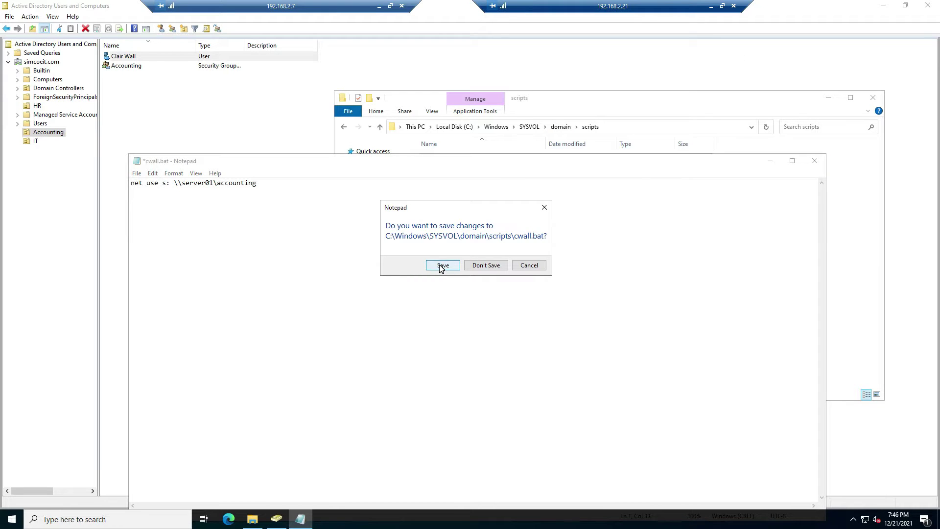
{"action": "left_click", "coordinate": [441, 267]}
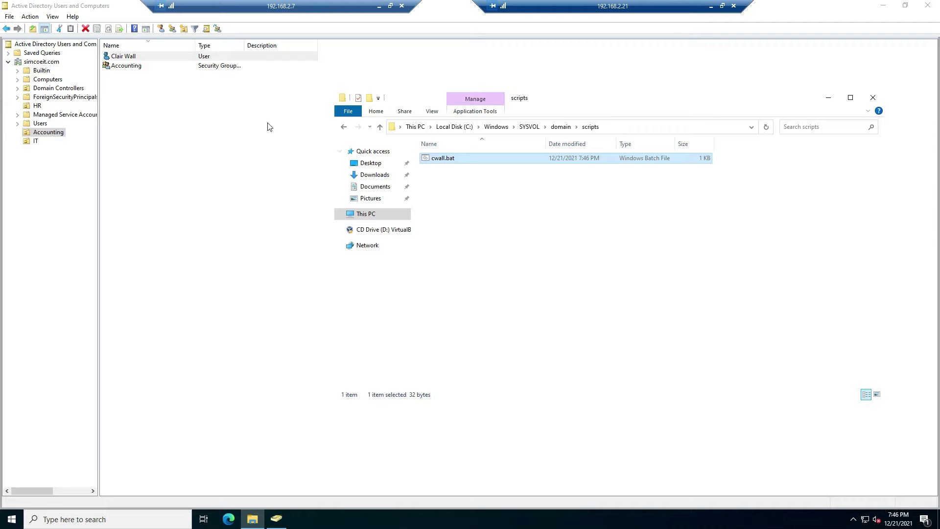
Enter cwall.bat as the Logon script on the user's Profile tab and apply it
{"action": "double_click", "coordinate": [134, 57]}
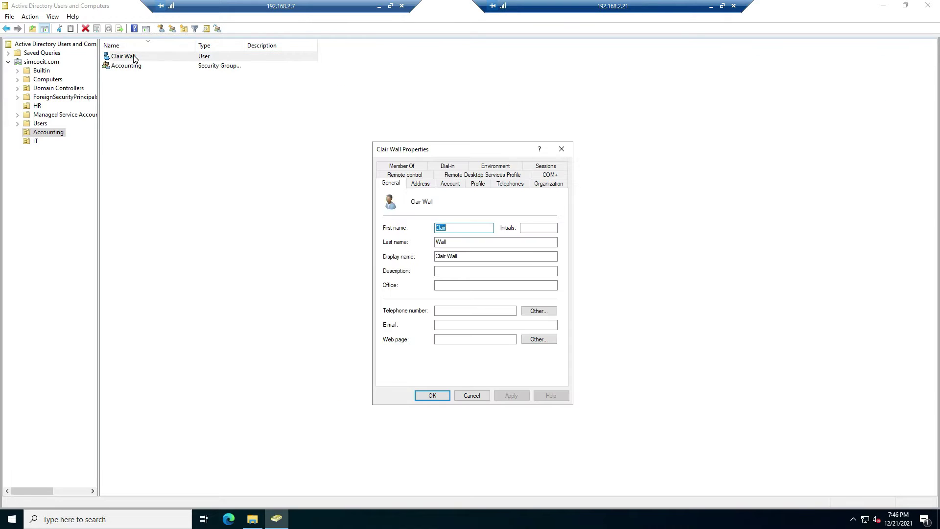
{"action": "left_click", "coordinate": [479, 184]}
{"action": "left_click", "coordinate": [461, 222]}
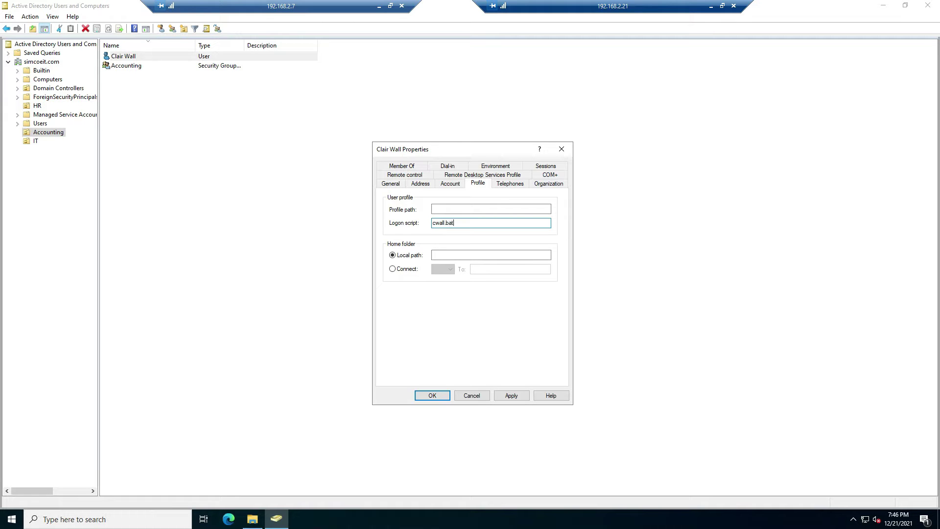
{"action": "left_click", "coordinate": [516, 395]}
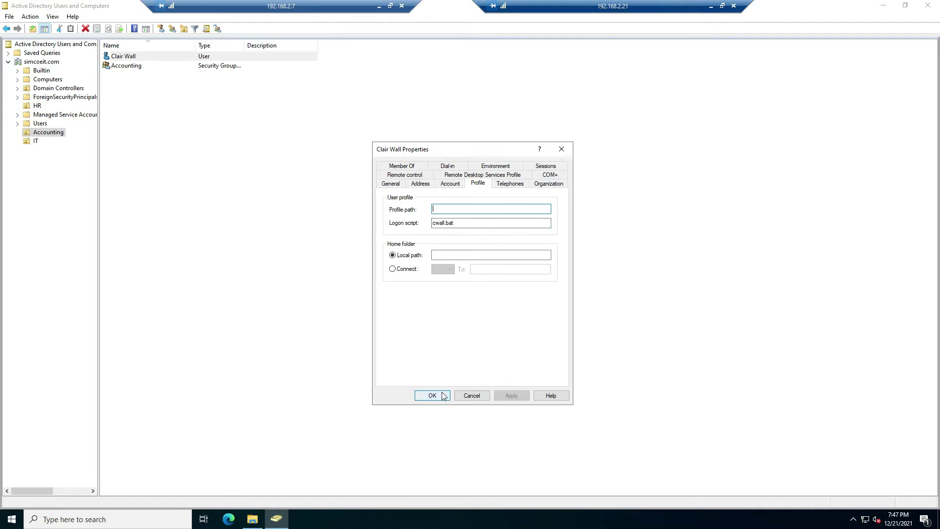
{"action": "left_click", "coordinate": [440, 396]}
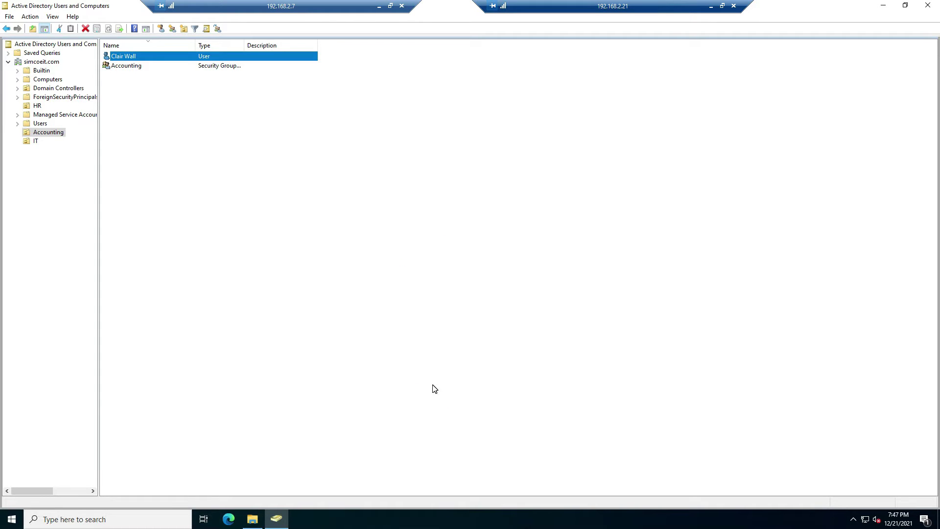
Sign in to the workstation VM as the Accounting user using Ctrl-Alt-Del and the account password
{"action": "left_click", "coordinate": [711, 7]}
{"action": "left_click", "coordinate": [319, 61]}
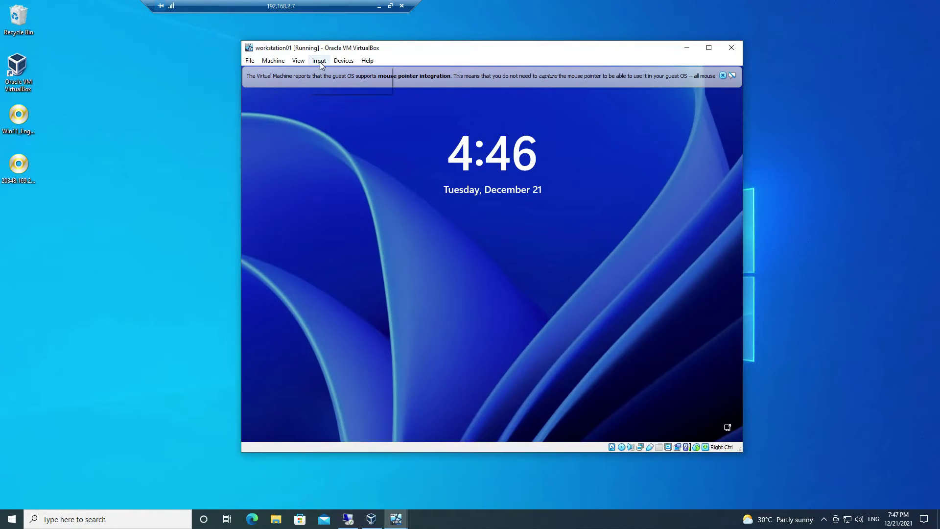
{"action": "mouse_move", "coordinate": [327, 74]}
{"action": "left_click", "coordinate": [439, 100]}
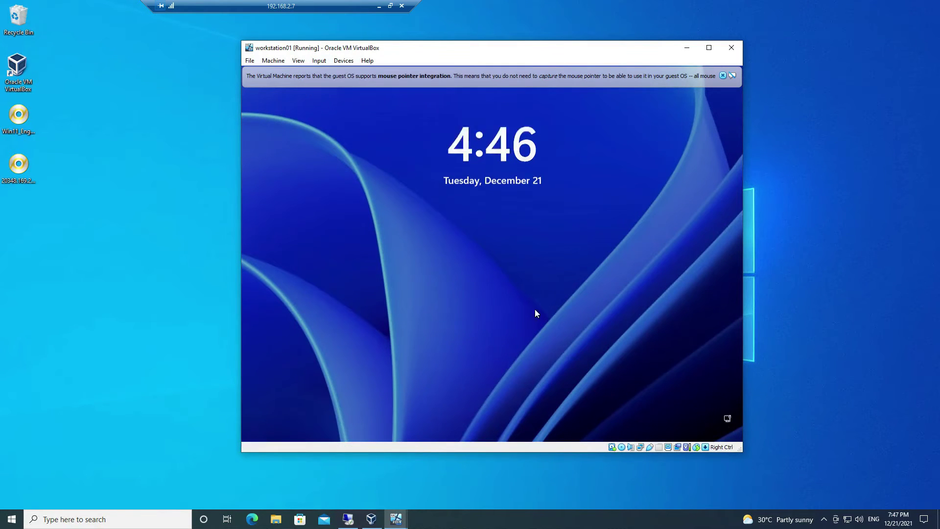
{"action": "type", "text": "••••••"}
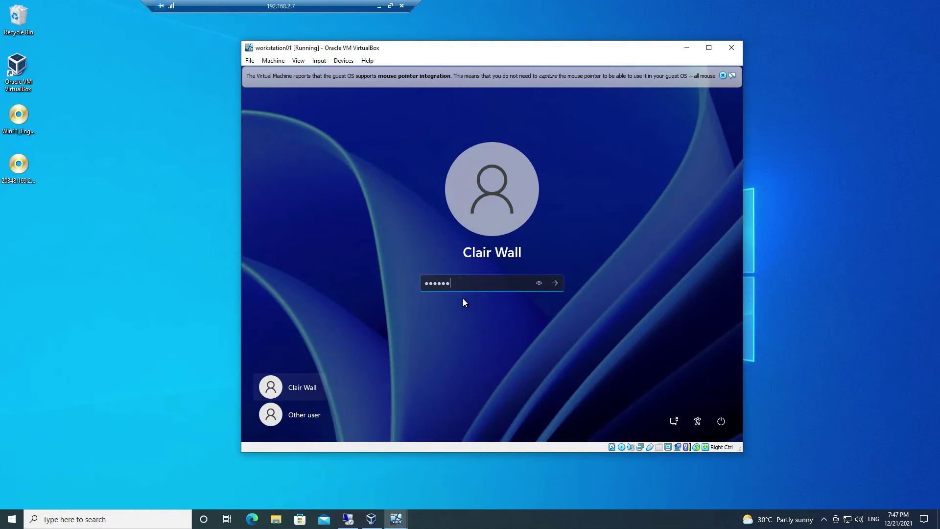
{"action": "key", "text": "Return"}
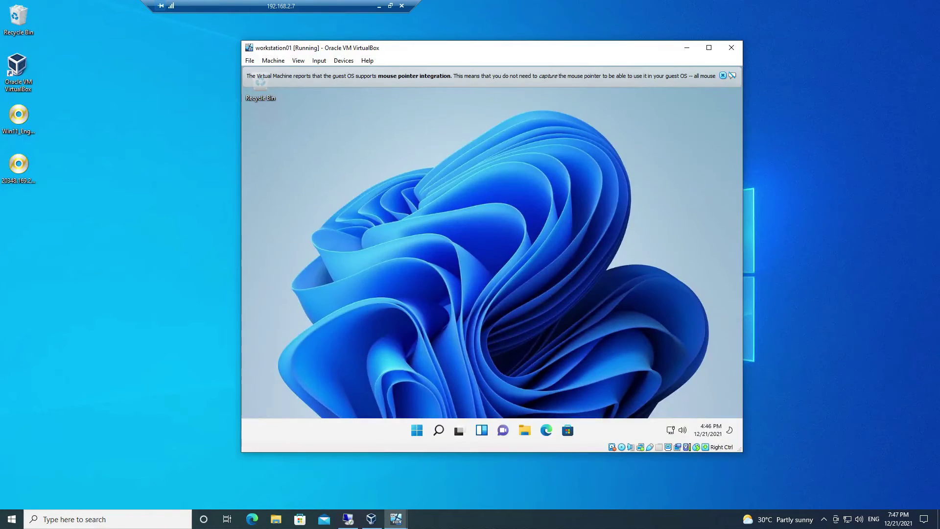
Open the mapped S: accounting drive from This PC in File Explorer
{"action": "left_click", "coordinate": [524, 431]}
{"action": "left_click", "coordinate": [340, 314]}
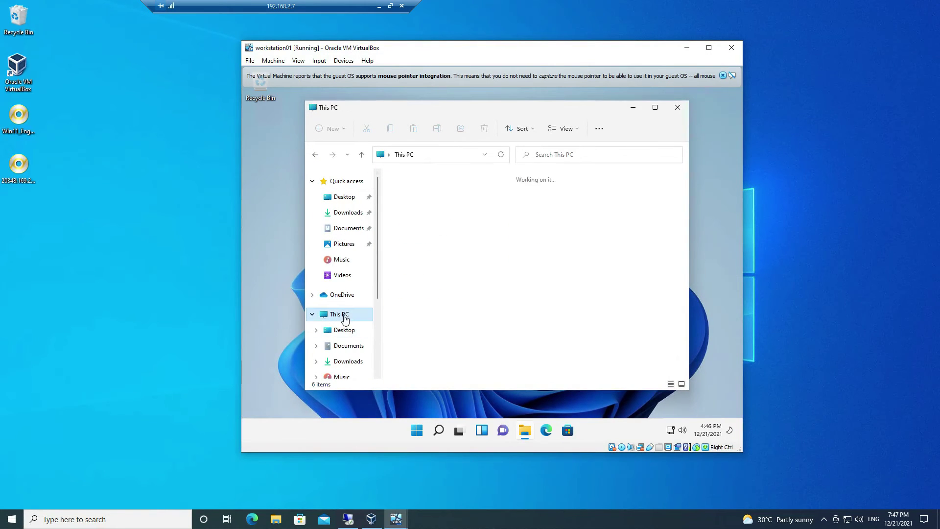
{"action": "double_click", "coordinate": [456, 332]}
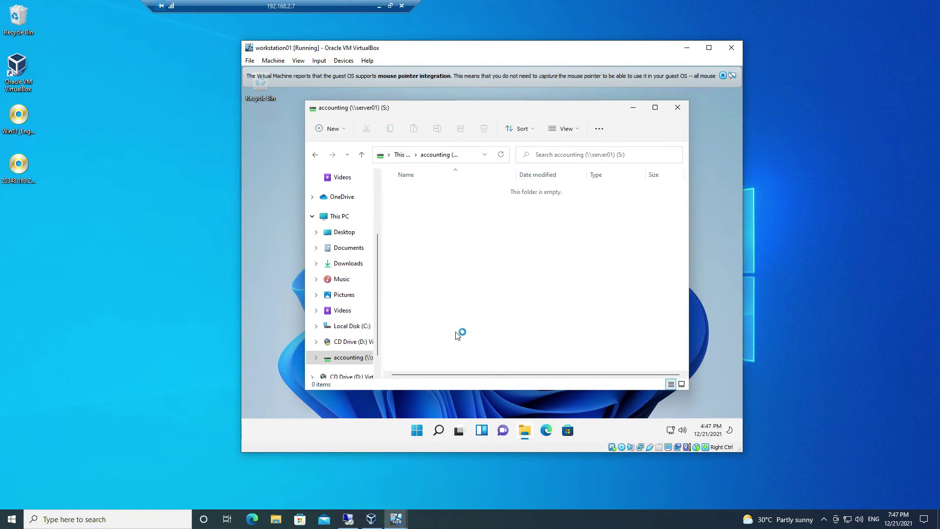